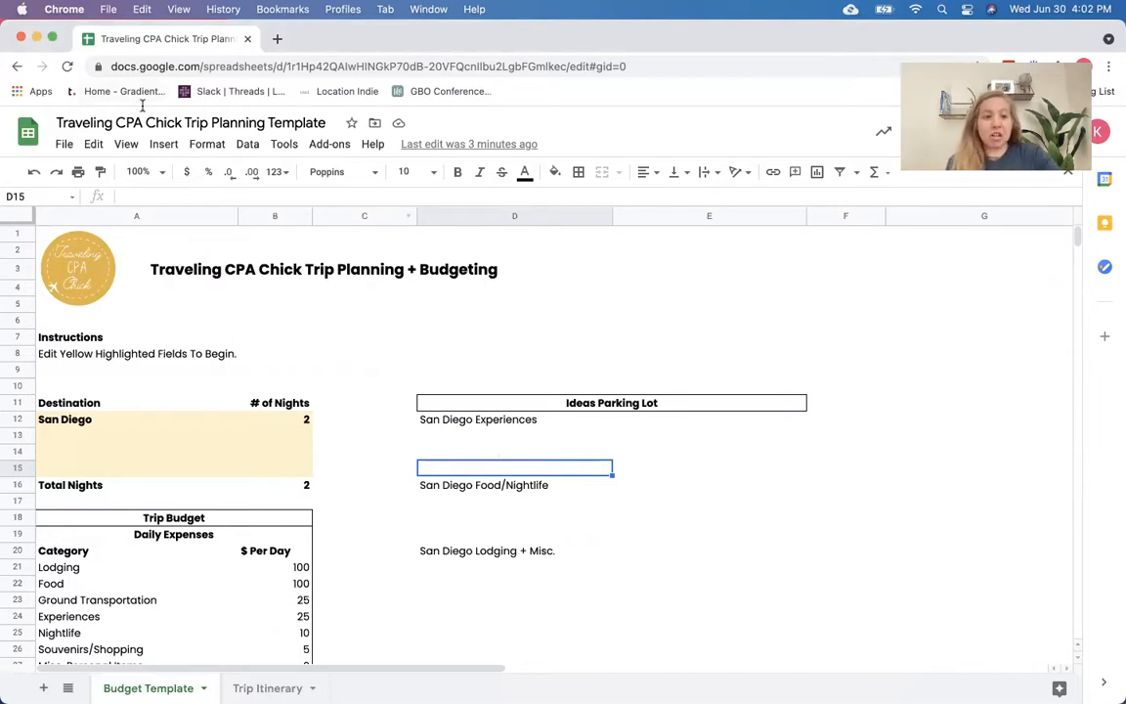
# Step: Make a copy of the trip planning template, replacing "Copy of" in its name with the owner's first name, and close the original
pyautogui.click(65, 145)
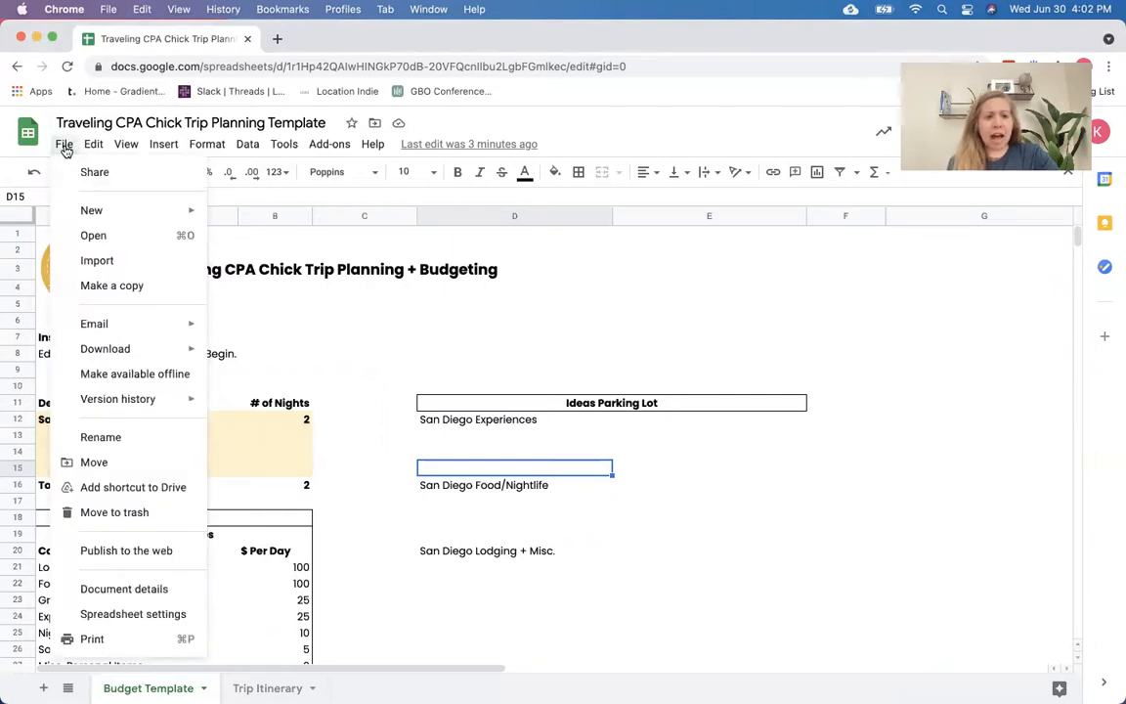
pyautogui.click(112, 286)
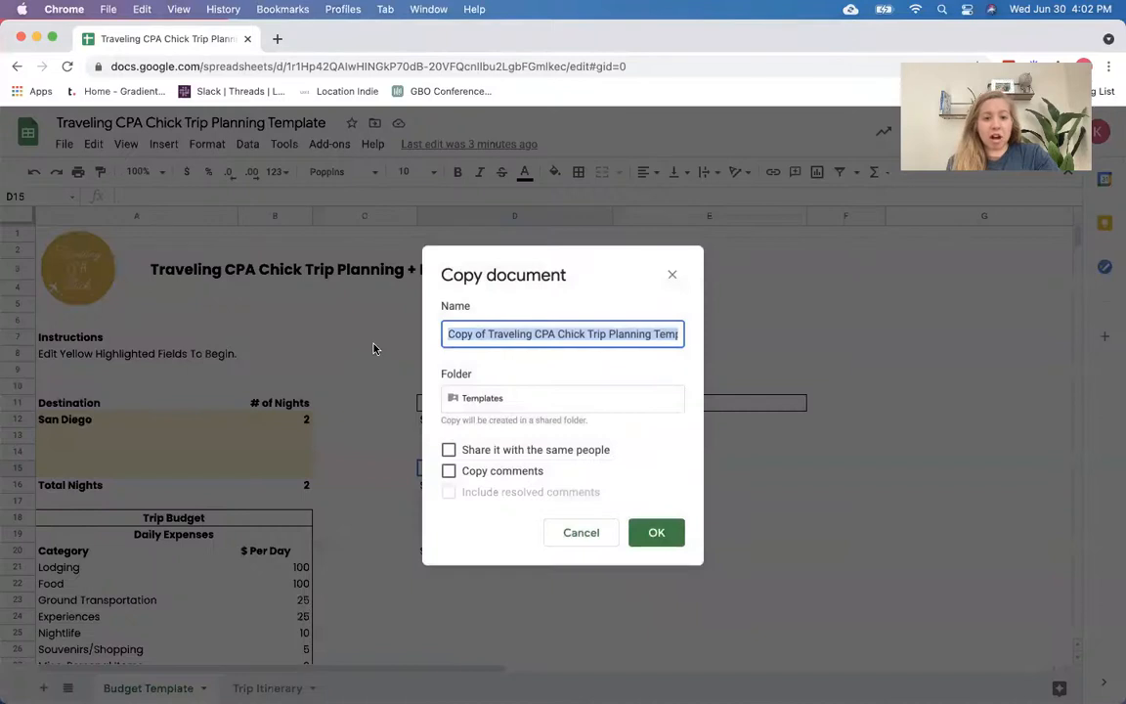
pyautogui.click(491, 333)
pyautogui.moveTo(491, 333); pyautogui.dragTo(407, 331)
pyautogui.click(491, 331)
pyautogui.write("Kristin's")
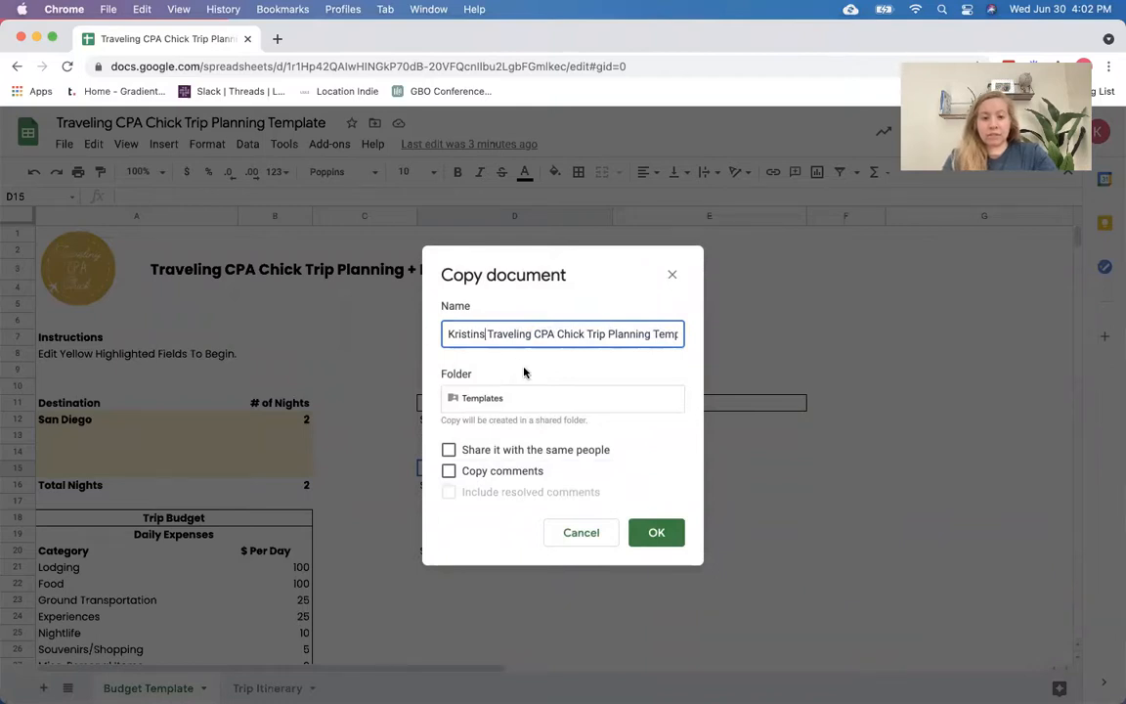
pyautogui.click(643, 533)
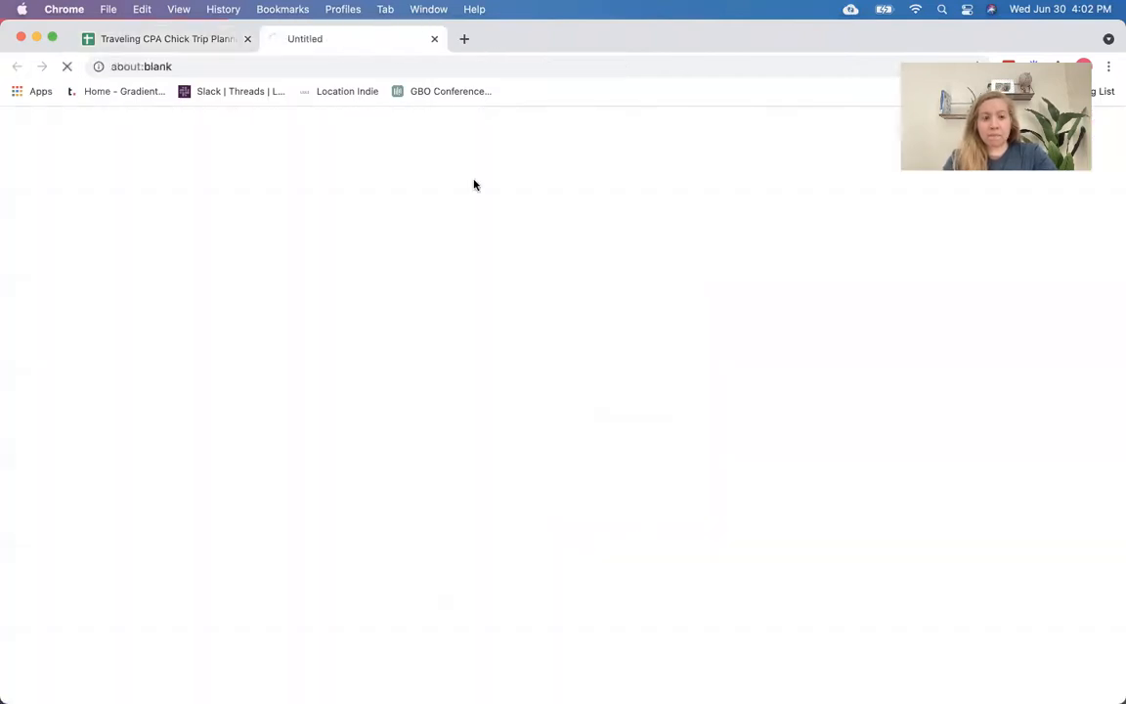
pyautogui.click(246, 39)
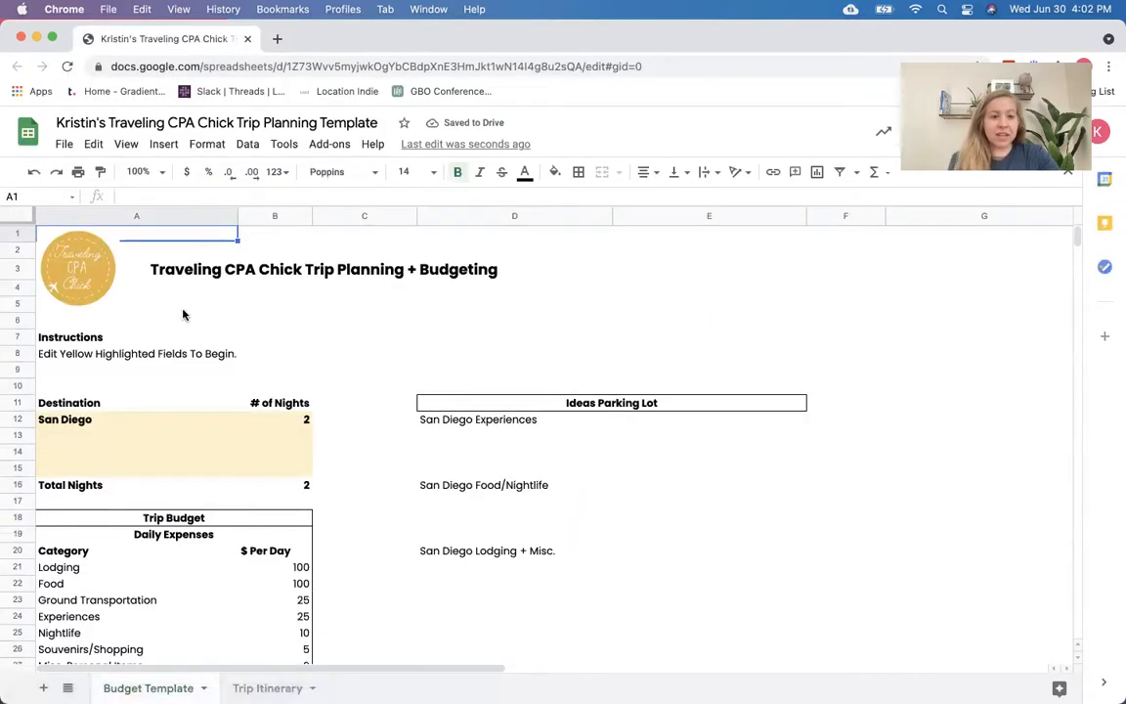
# Step: Replace the first destination in the yellow highlighted fields with St. Louis
pyautogui.click(65, 359)
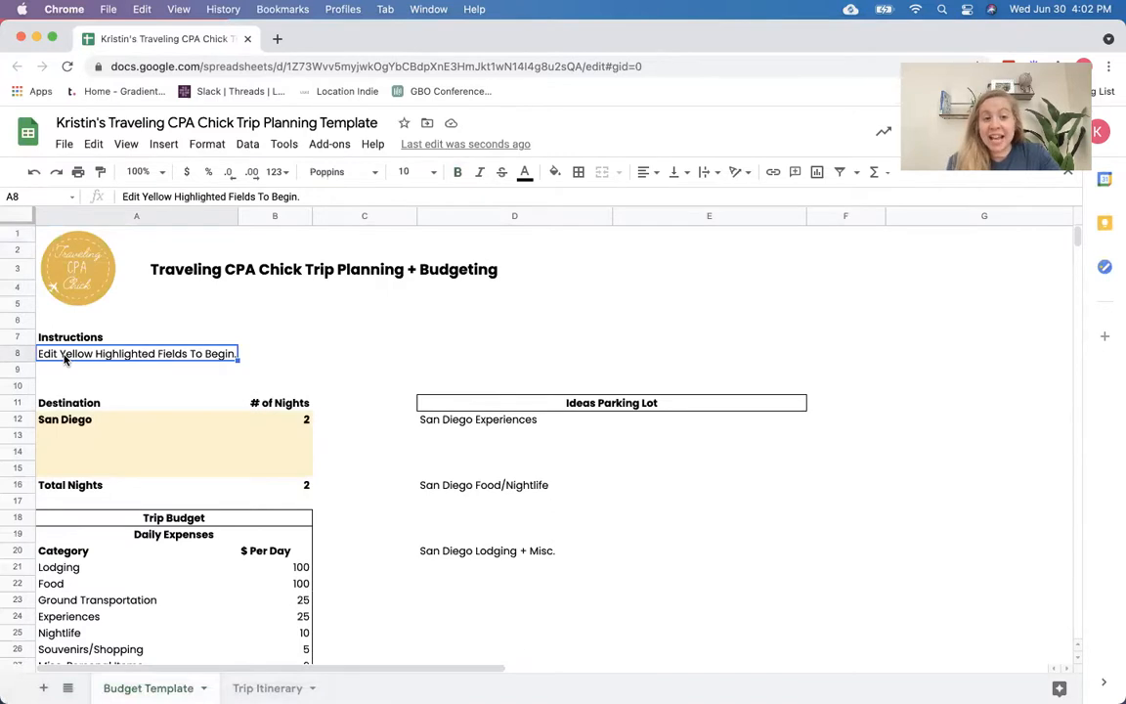
pyautogui.scroll(-1, 65, 359)
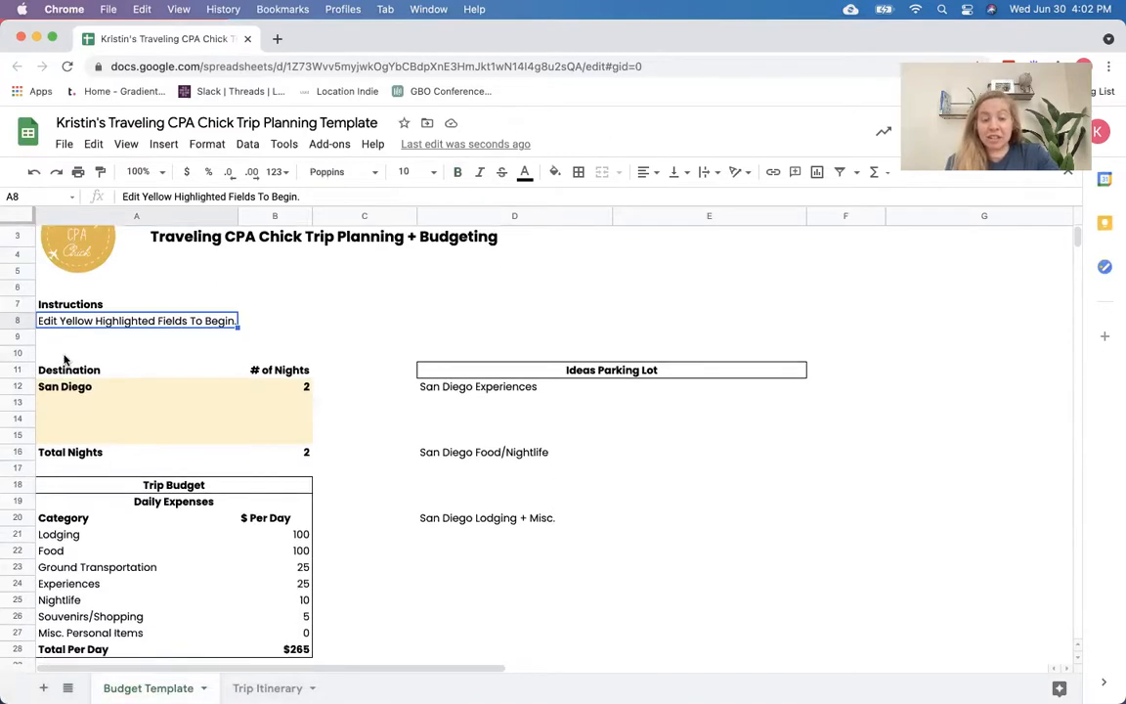
pyautogui.scroll(-6, 66, 364)
pyautogui.scroll(4, 58, 362)
pyautogui.click(44, 304)
pyautogui.scroll(1, 44, 304)
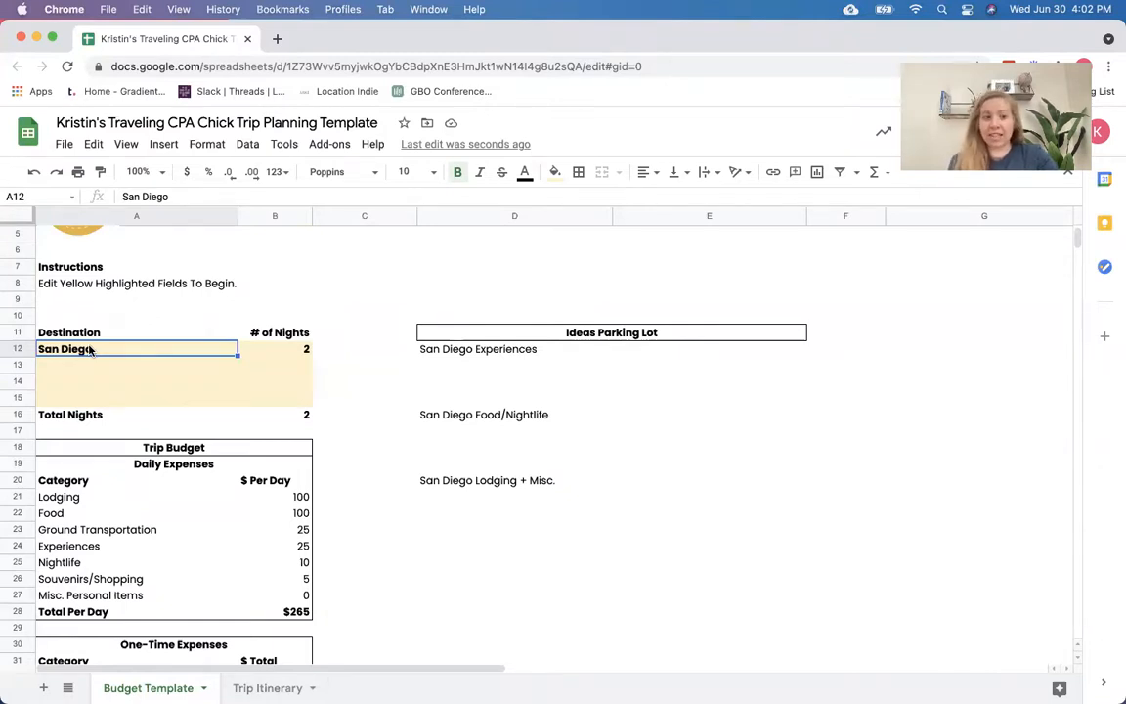
pyautogui.write('St.')
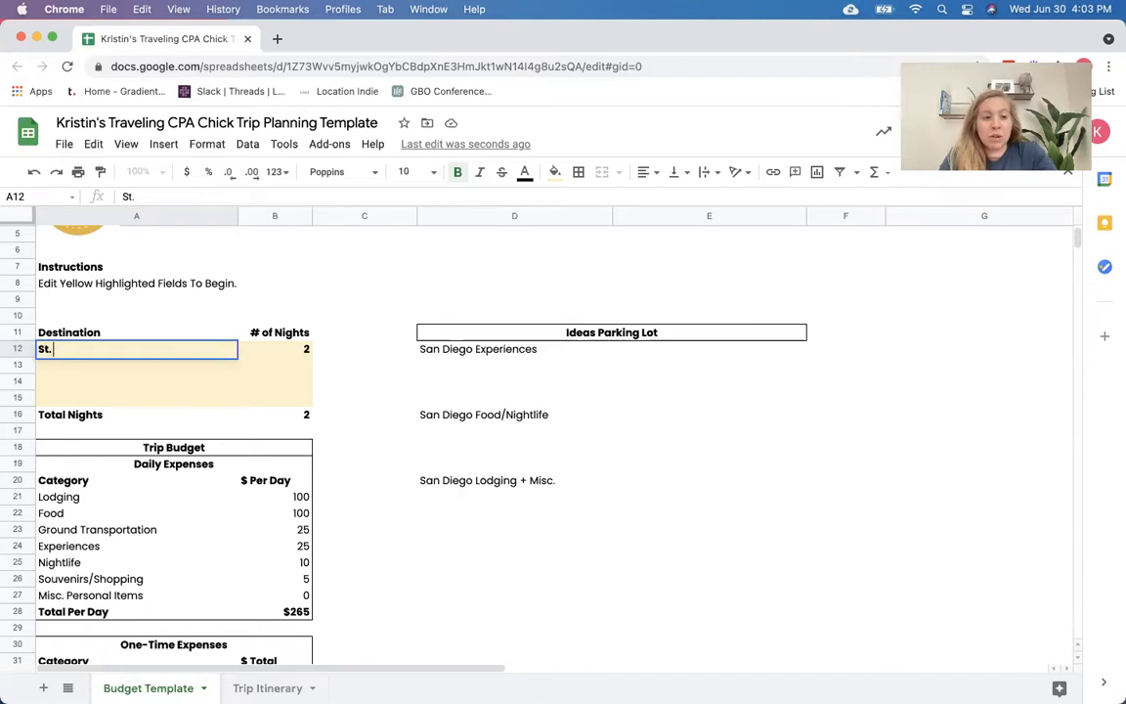
pyautogui.write(' Louis')
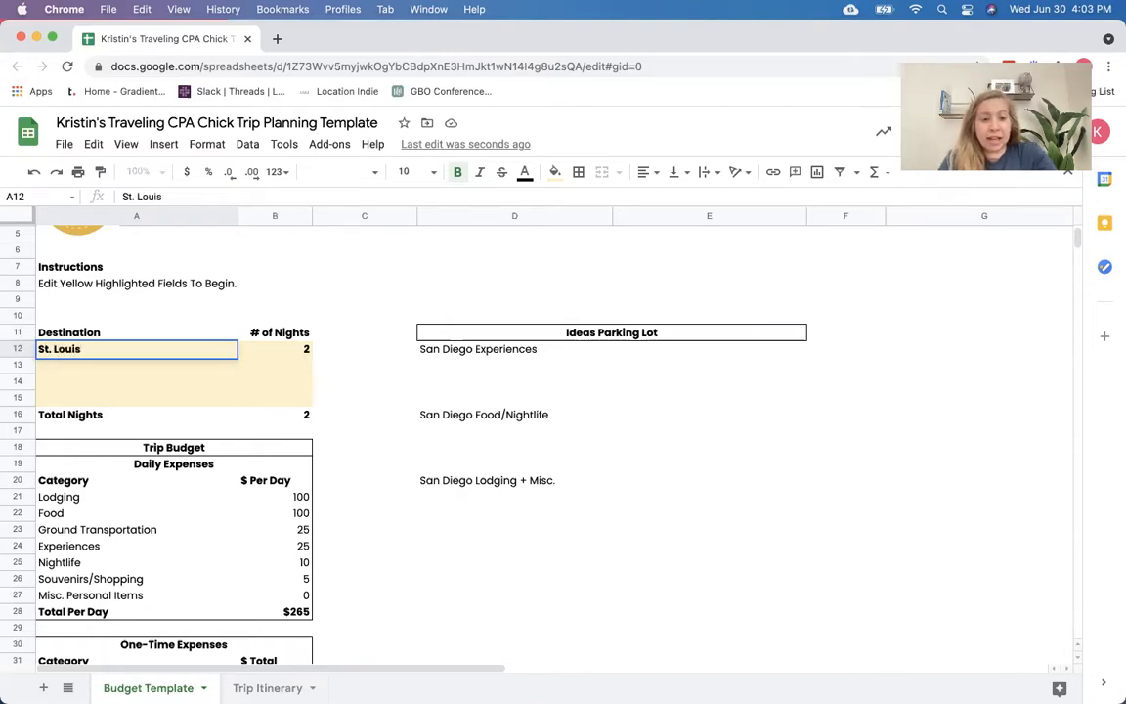
pyautogui.press('Tab')
# Step: Add Milwakuee as the second destination with 2 nights
pyautogui.press('Down')
pyautogui.press('Left')
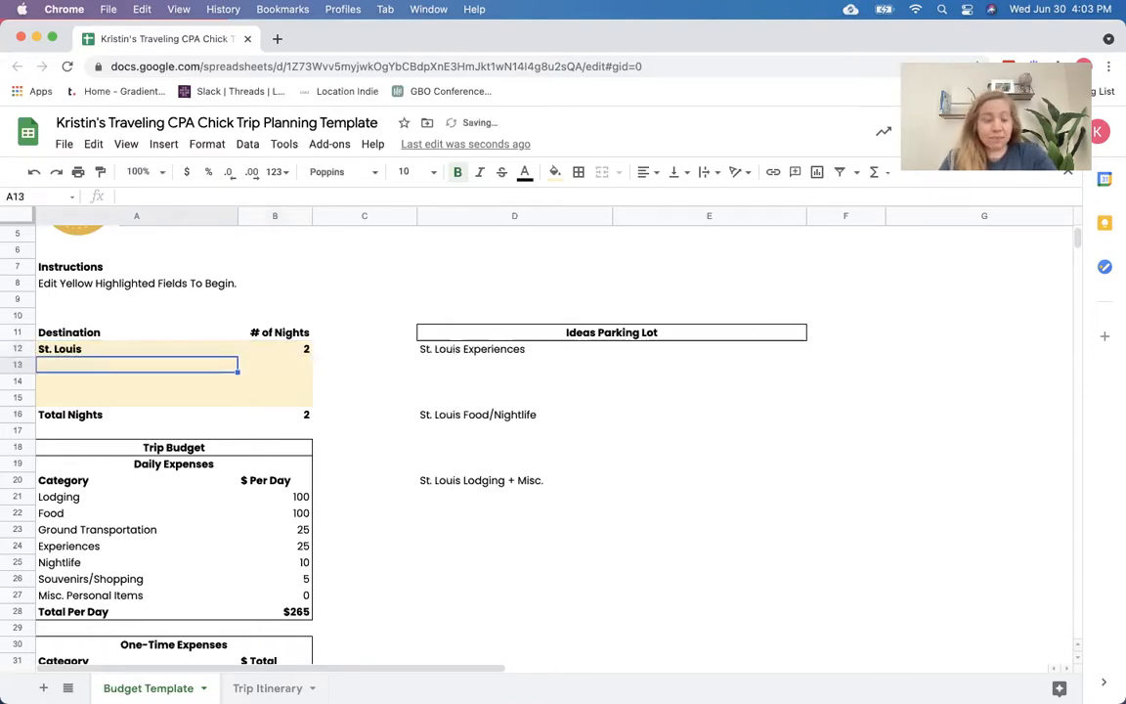
pyautogui.write('Mil')
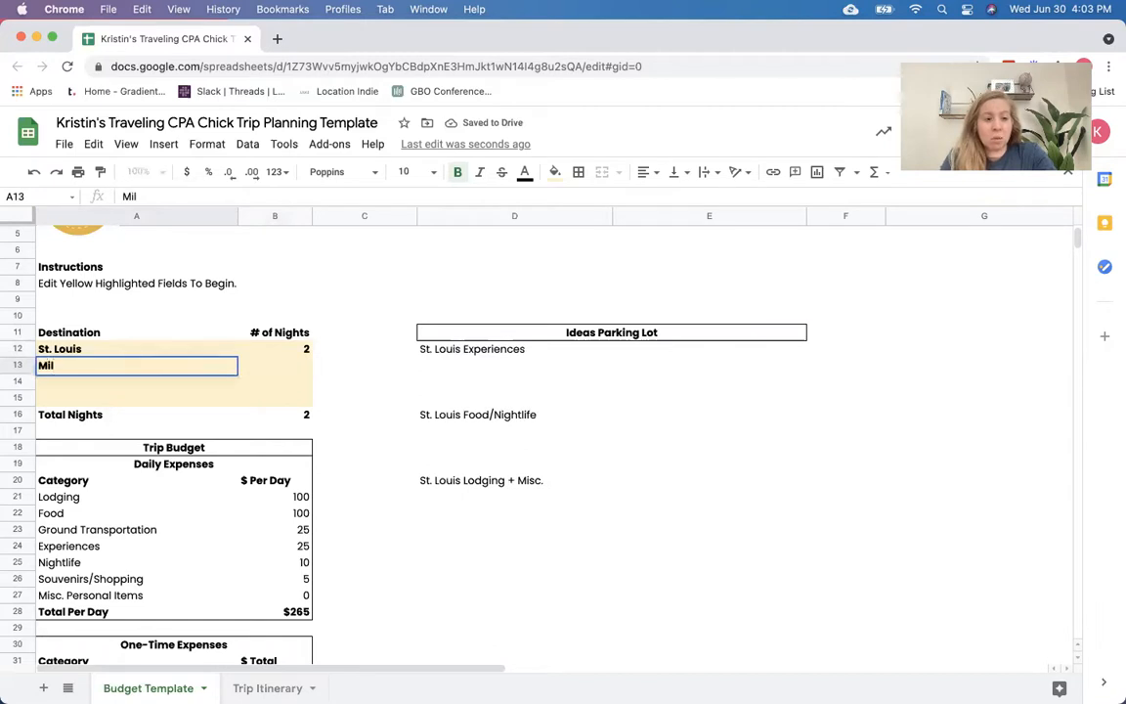
pyautogui.write('wh')
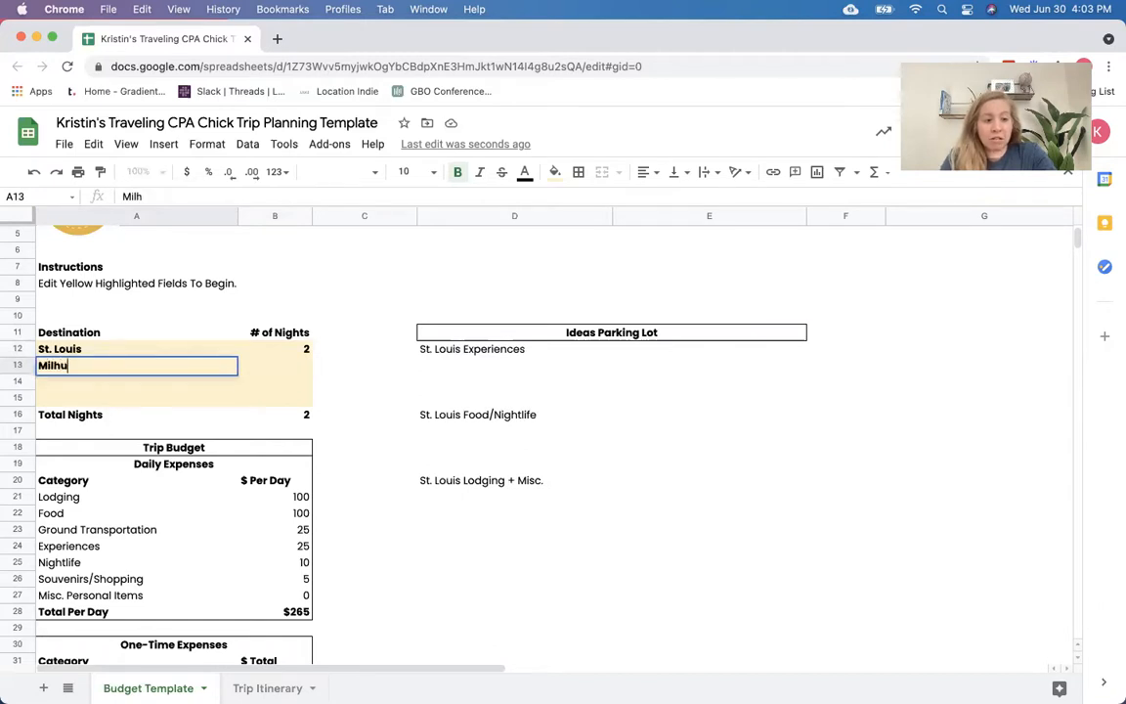
pyautogui.write('u')
pyautogui.press('BackSpace')
pyautogui.press('BackSpace')
pyautogui.press('BackSpace')
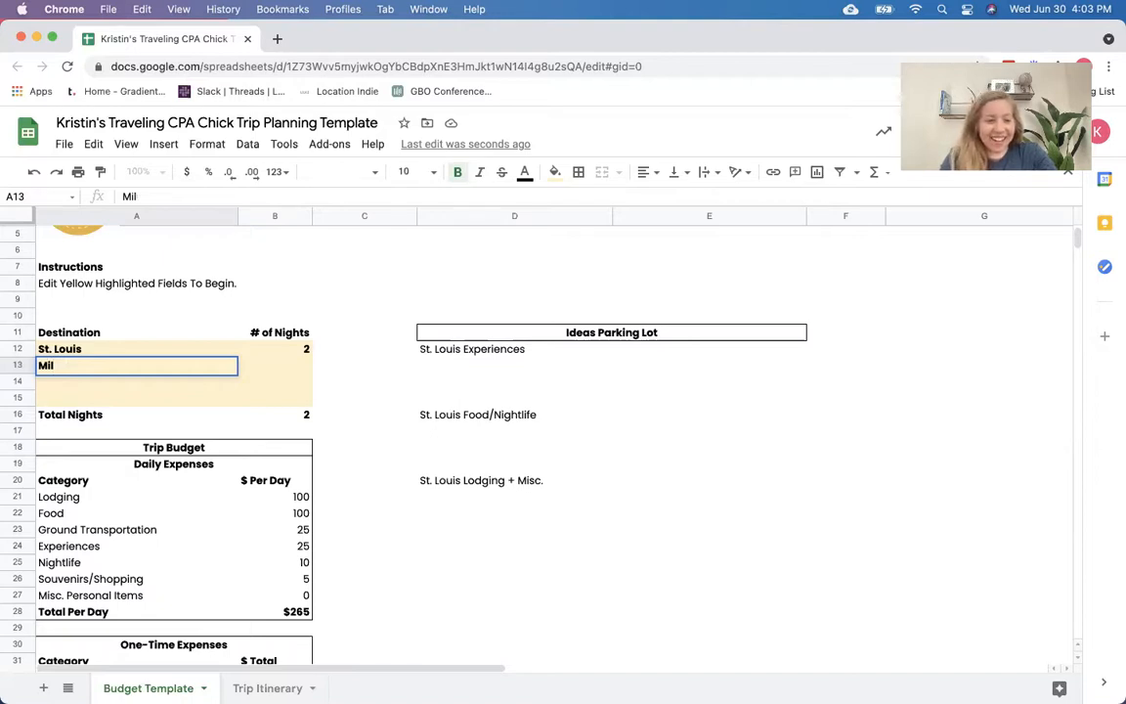
pyautogui.write('wakhe')
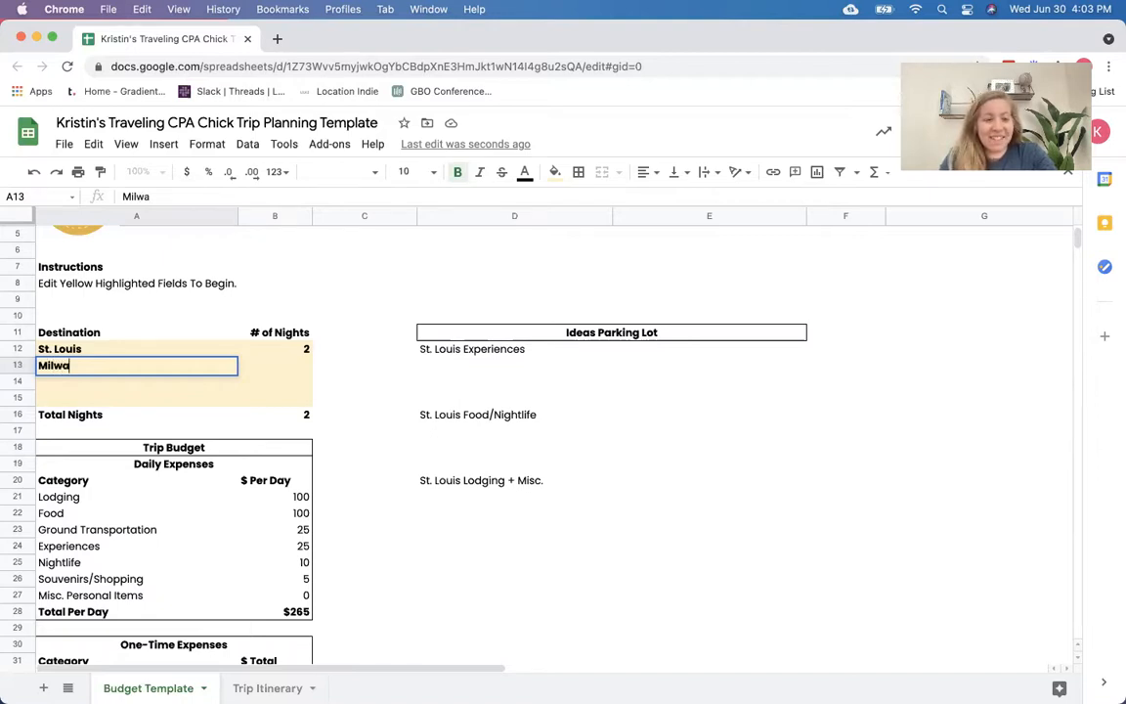
pyautogui.press('BackSpace')
pyautogui.press('BackSpace')
pyautogui.write('uee')
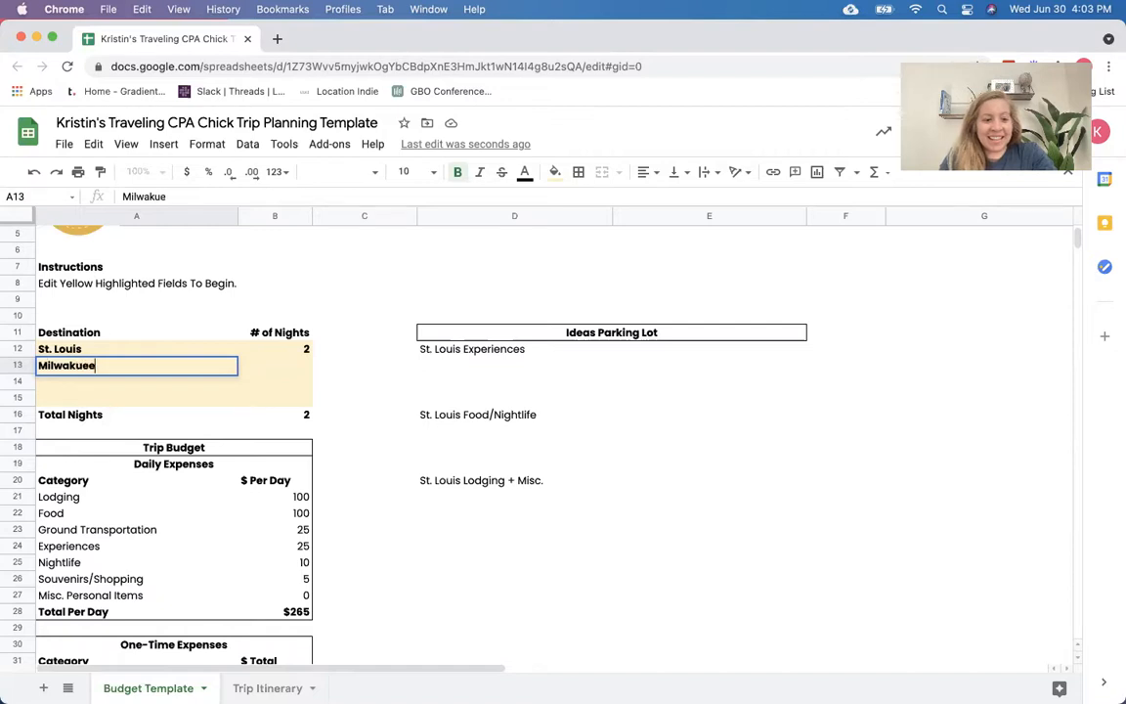
pyautogui.press('Return')
pyautogui.press('Up')
pyautogui.press('Right')
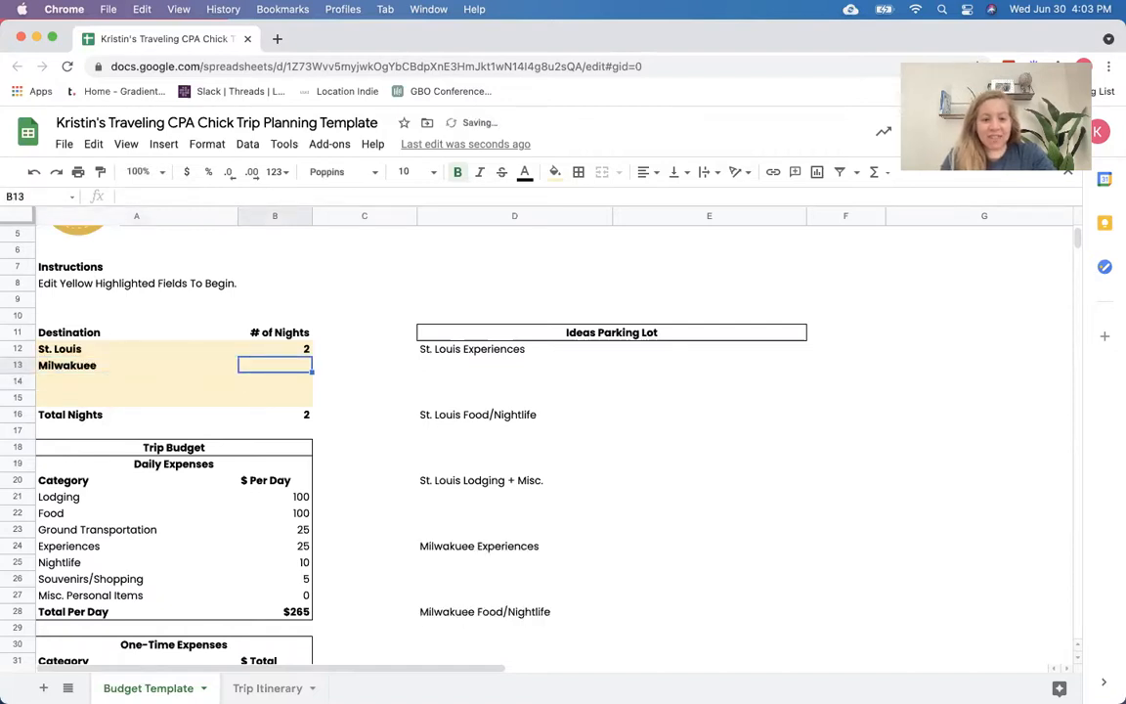
pyautogui.write('2')
pyautogui.press('Return')
# Step: Add Chicago as the third destination with 4 nights
pyautogui.press('Up')
pyautogui.press('Left')
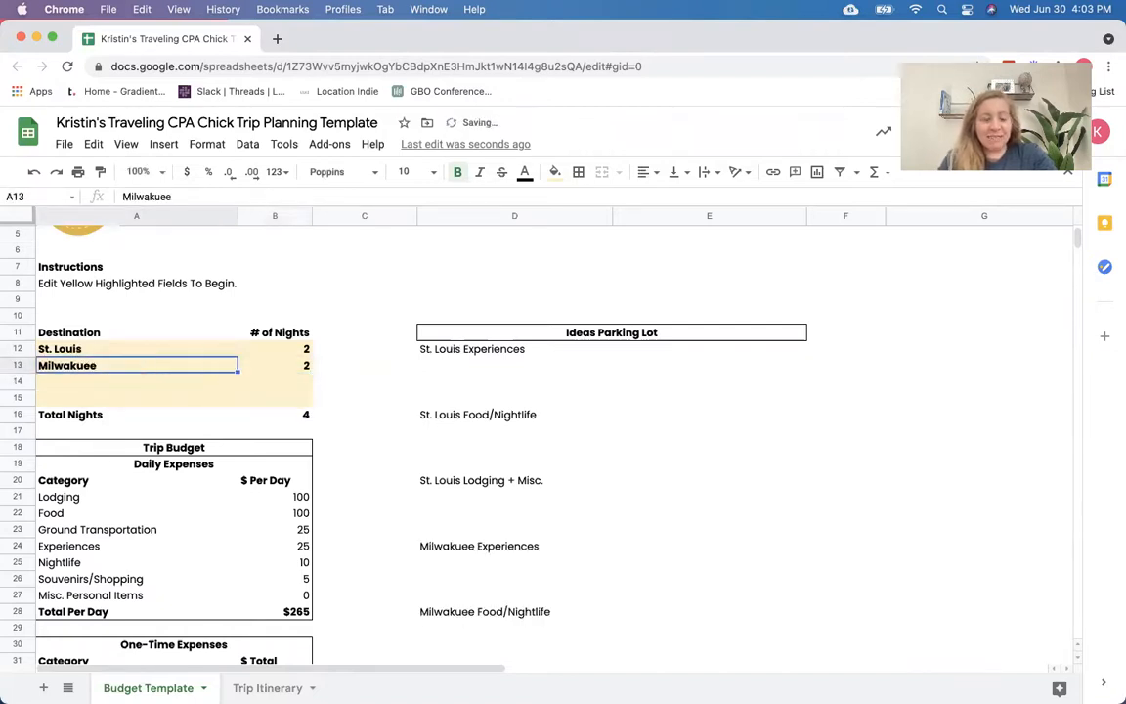
pyautogui.press('Down')
pyautogui.write('Chi')
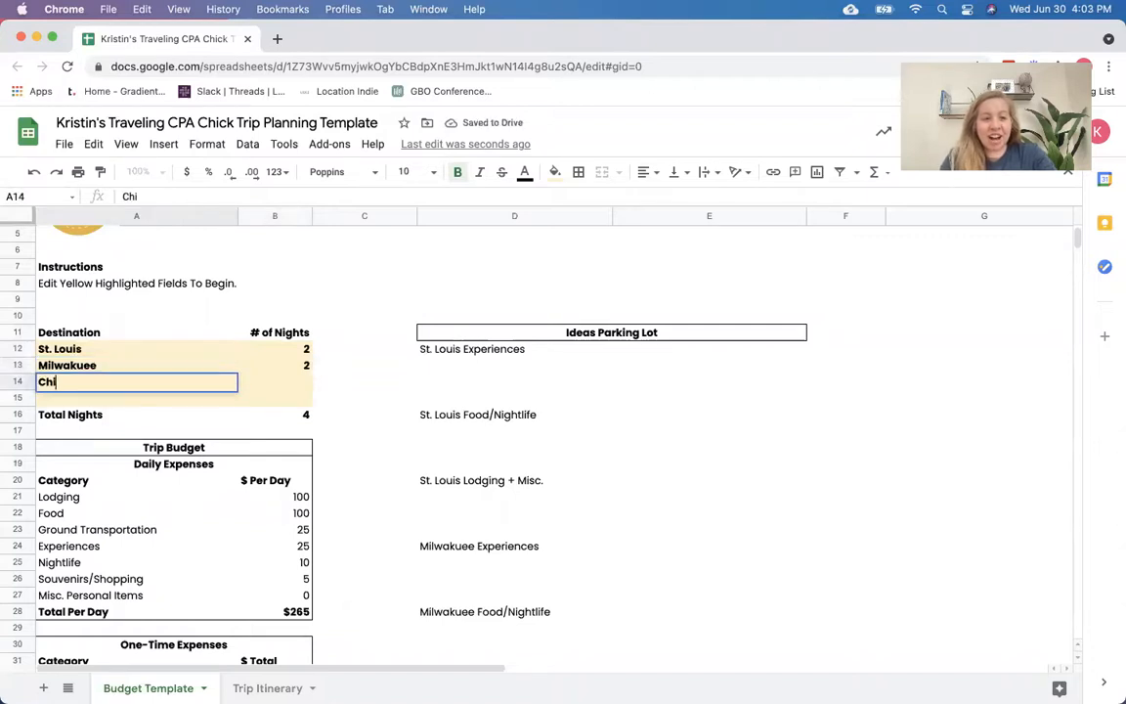
pyautogui.write('cago')
pyautogui.press('Tab')
pyautogui.write('4')
pyautogui.press('Return')
# Step: Add St. Louis again as the fourth destination with 1 night
pyautogui.press('Left')
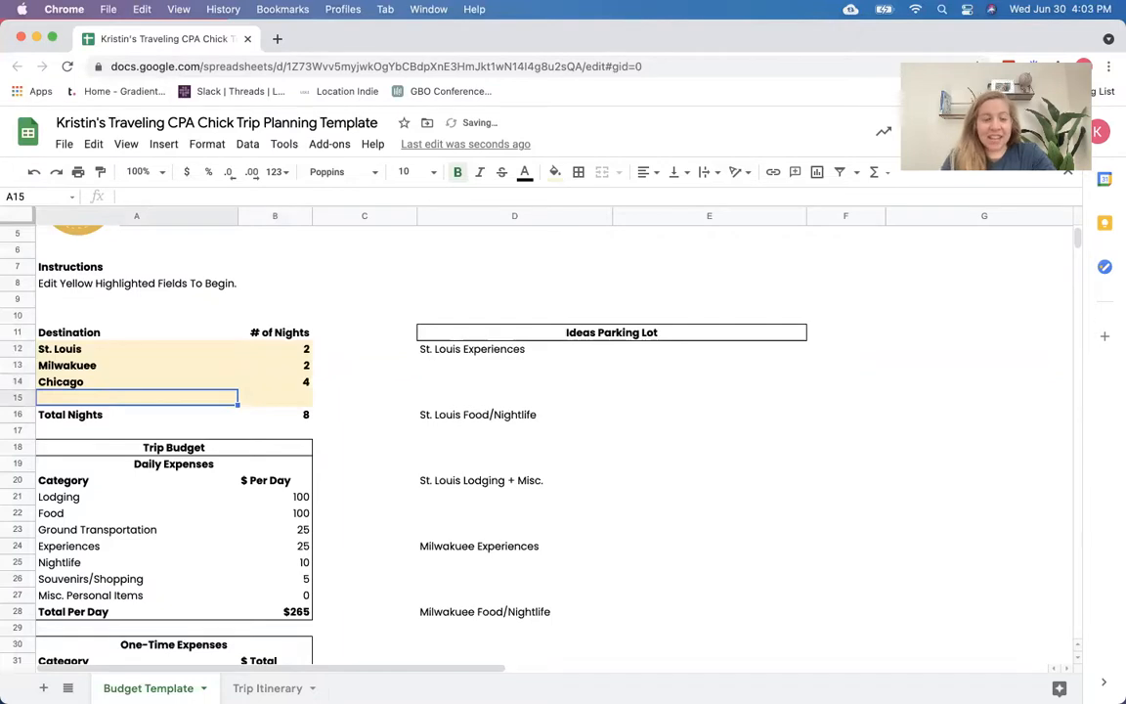
pyautogui.write('St. Lou')
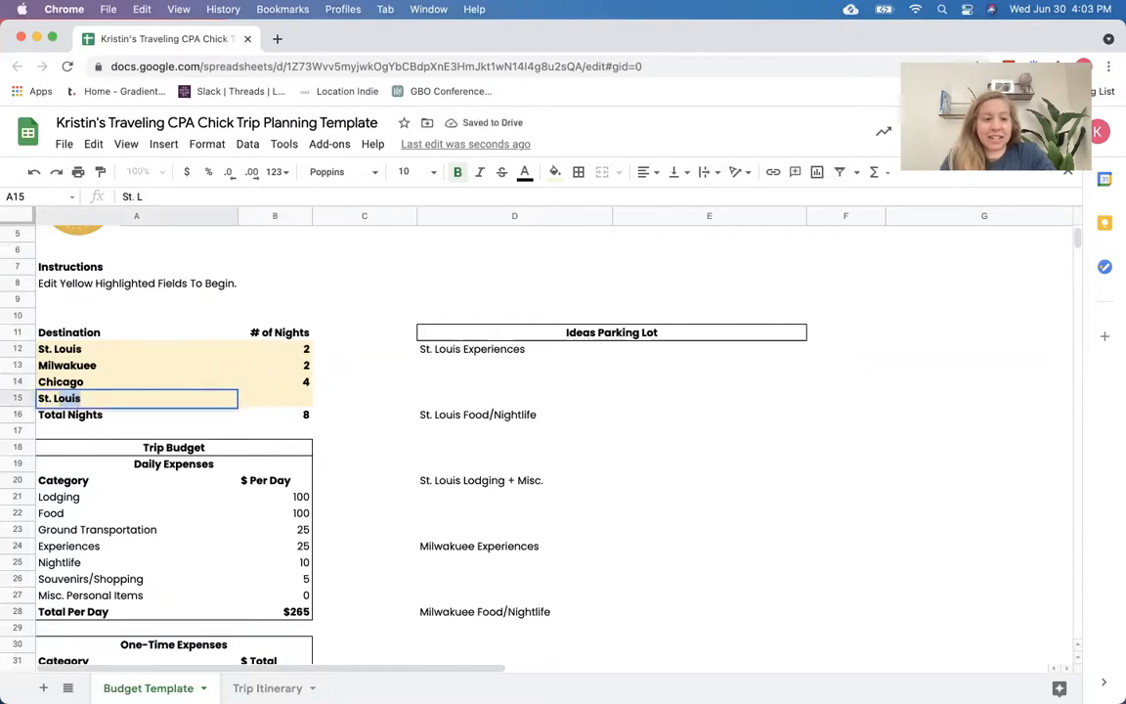
pyautogui.write('is')
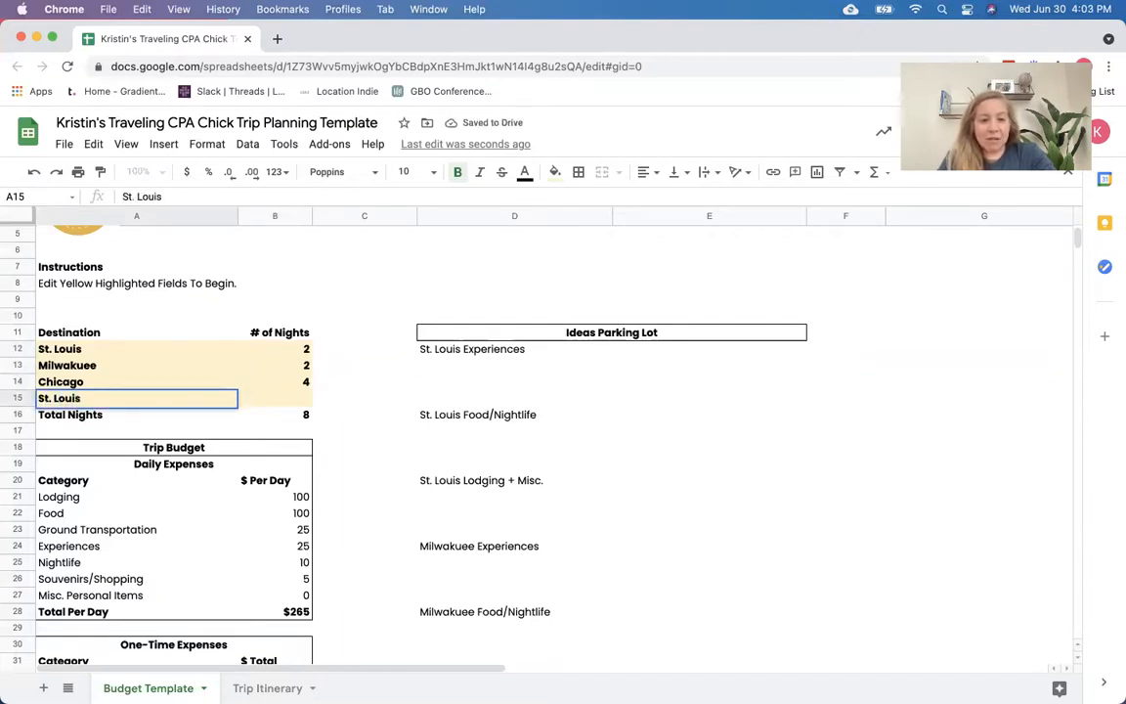
pyautogui.press('Tab')
pyautogui.write('1')
pyautogui.press('Return')
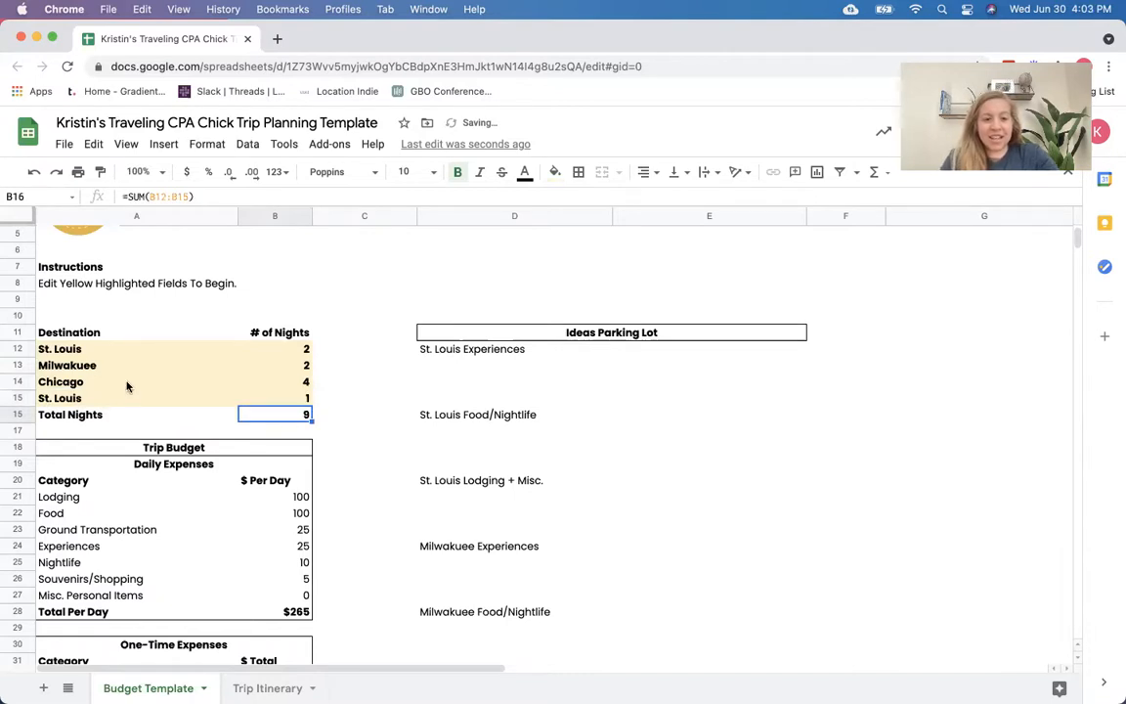
# Step: Examine the destination list and the matching destination headings in the Ideas Parking Lot
pyautogui.scroll(-1, 169, 397)
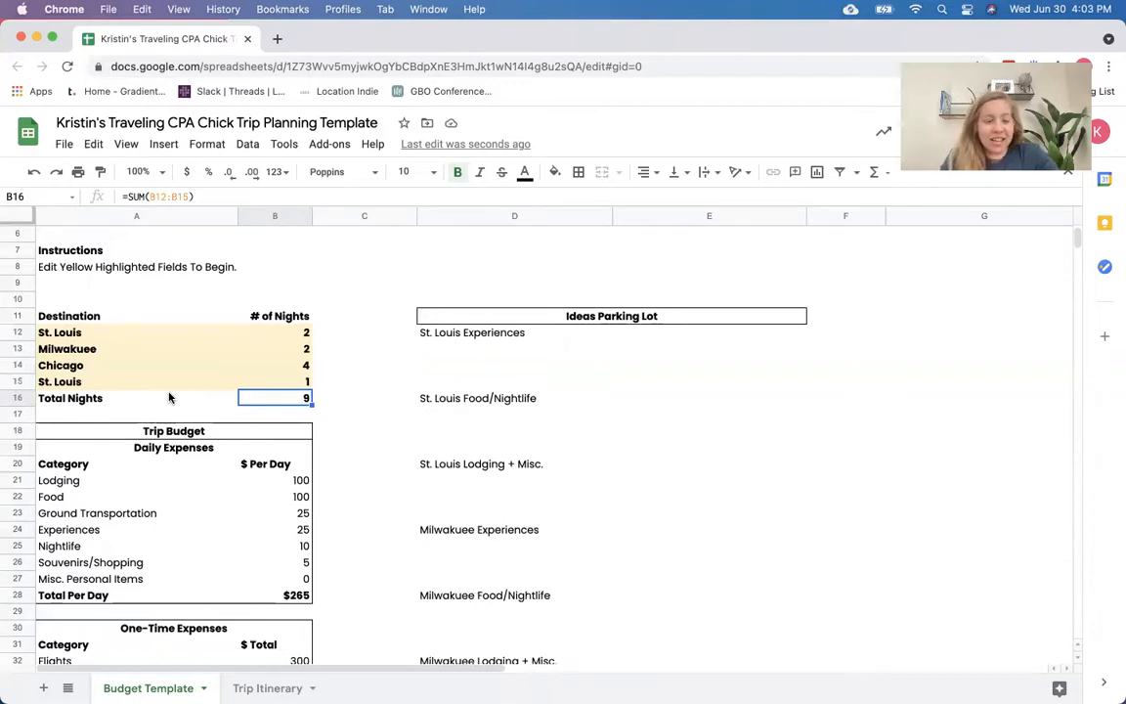
pyautogui.scroll(-1, 170, 395)
pyautogui.scroll(3, 170, 396)
pyautogui.click(109, 406)
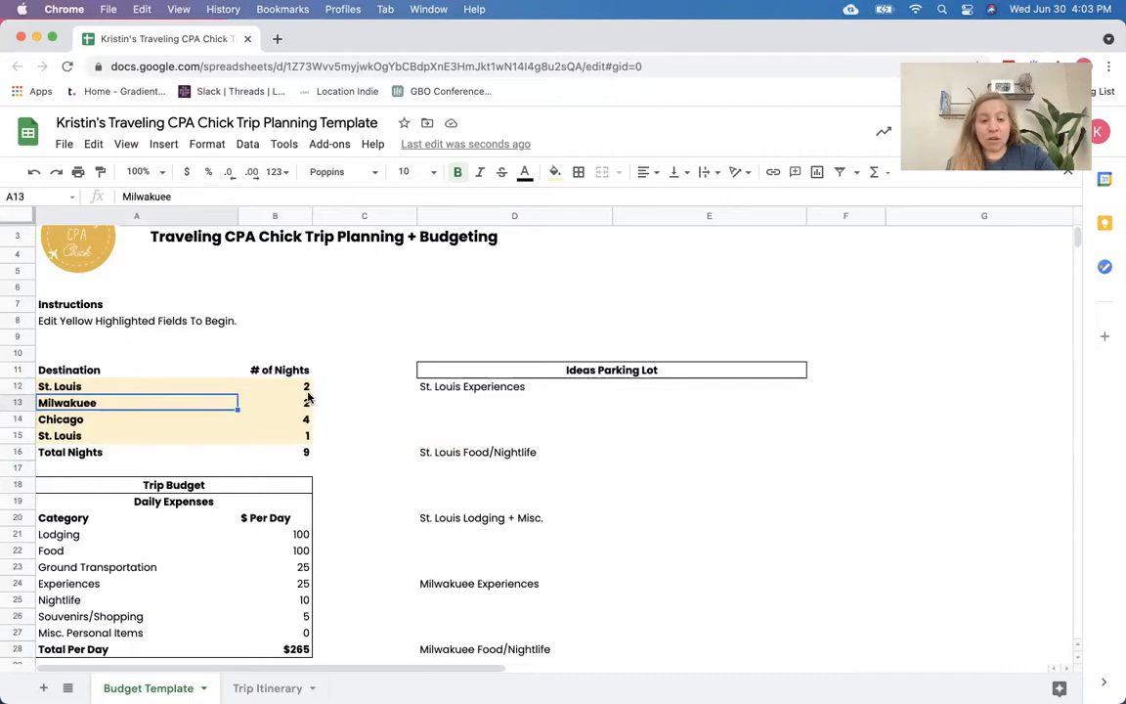
pyautogui.click(467, 387)
pyautogui.click(462, 452)
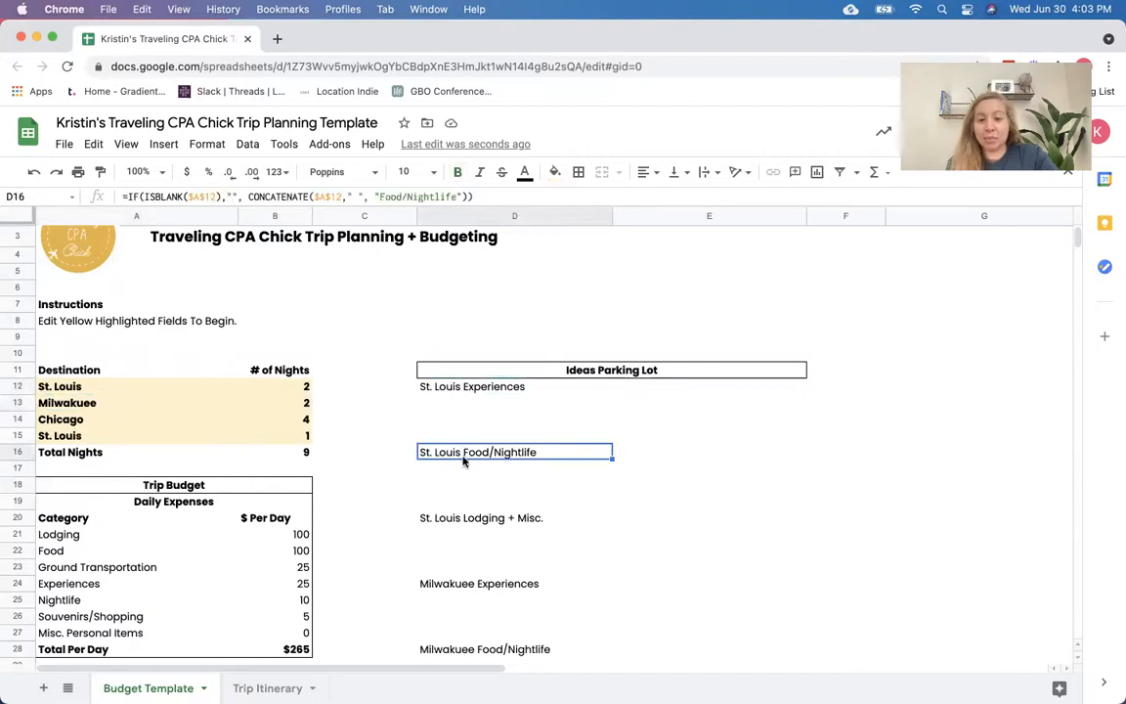
pyautogui.click(459, 520)
pyautogui.scroll(-2, 459, 525)
pyautogui.scroll(-3, 459, 524)
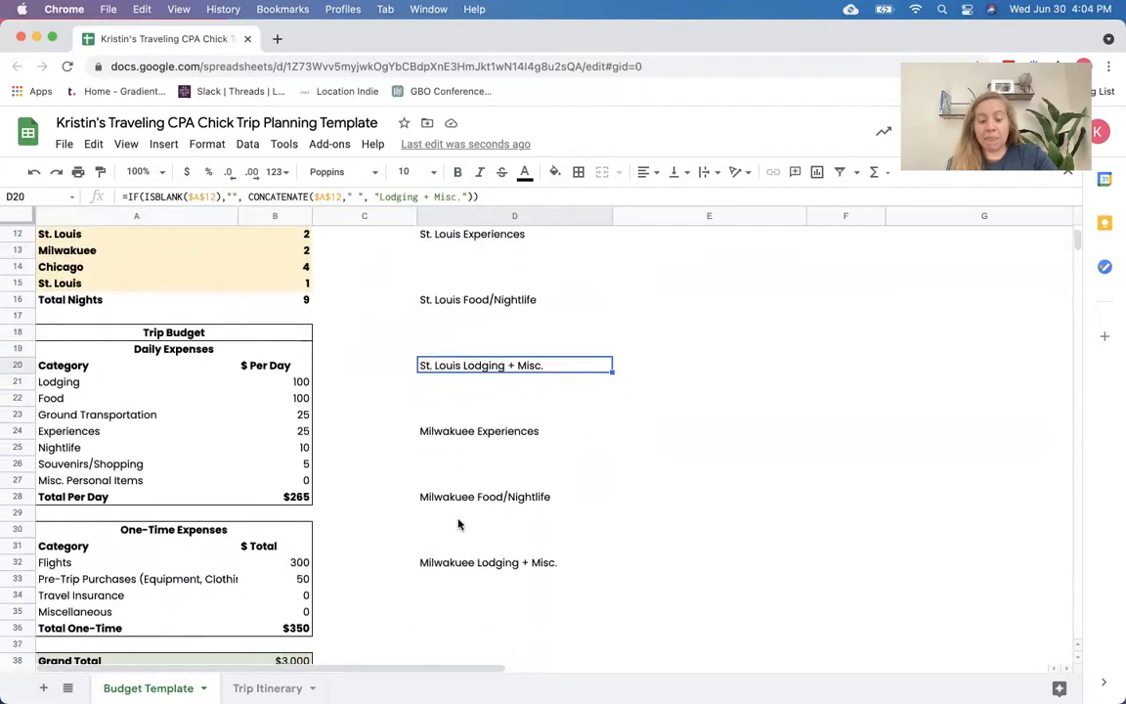
pyautogui.scroll(6, 460, 420)
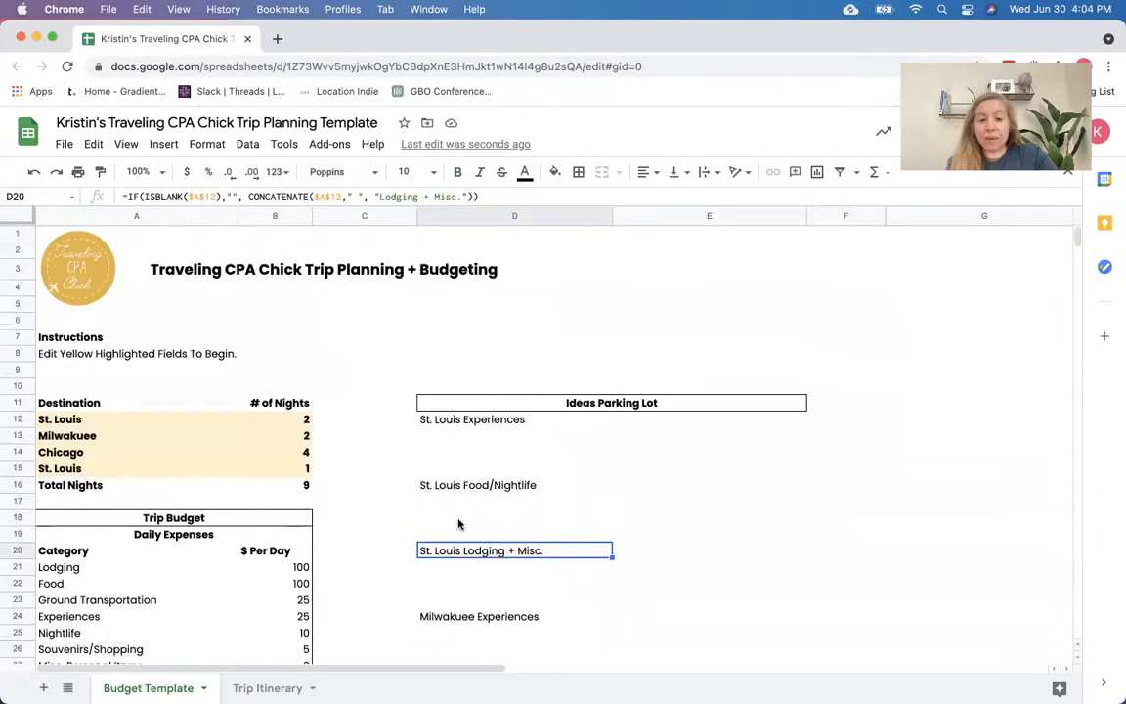
pyautogui.click(462, 435)
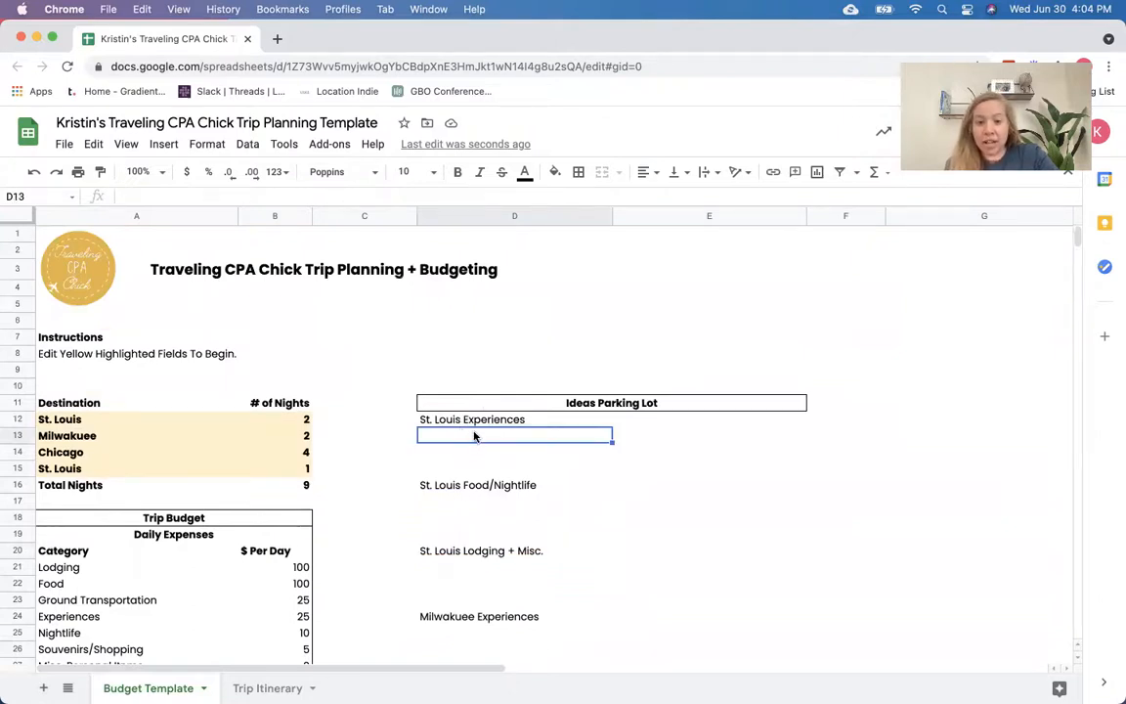
pyautogui.click(483, 405)
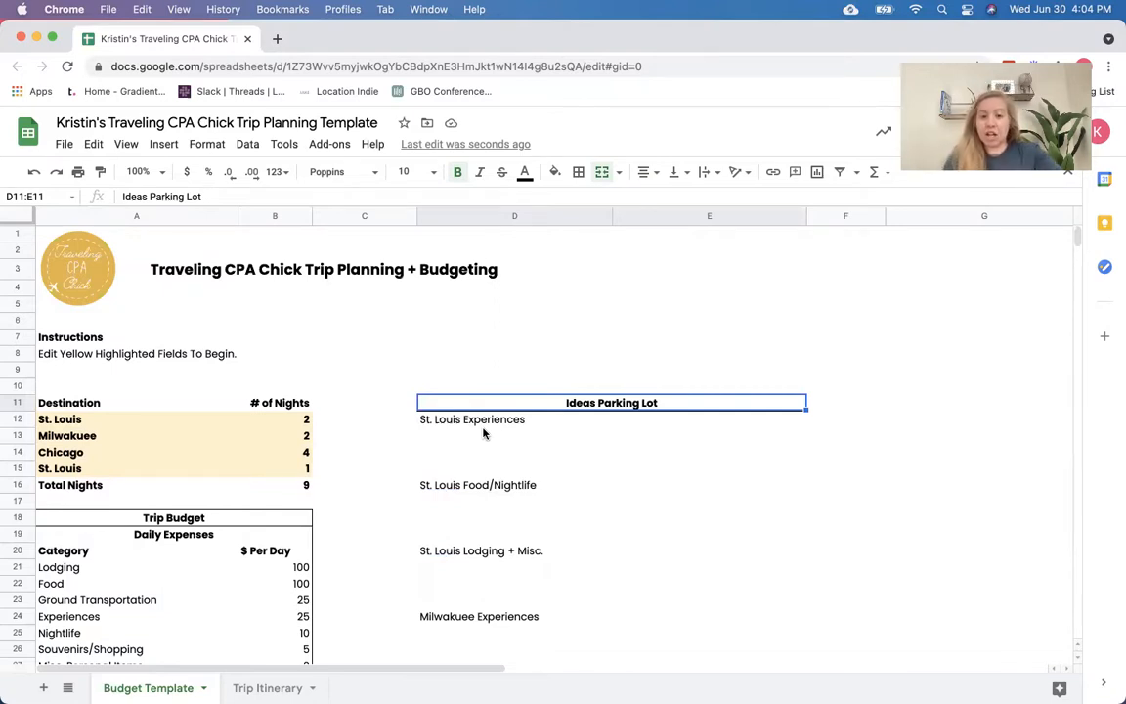
# Step: Enter St. Louis Arch as the first idea under St. Louis Experiences in the Ideas Parking Lot
pyautogui.click(483, 436)
pyautogui.click(495, 452)
pyautogui.click(471, 432)
pyautogui.write('S')
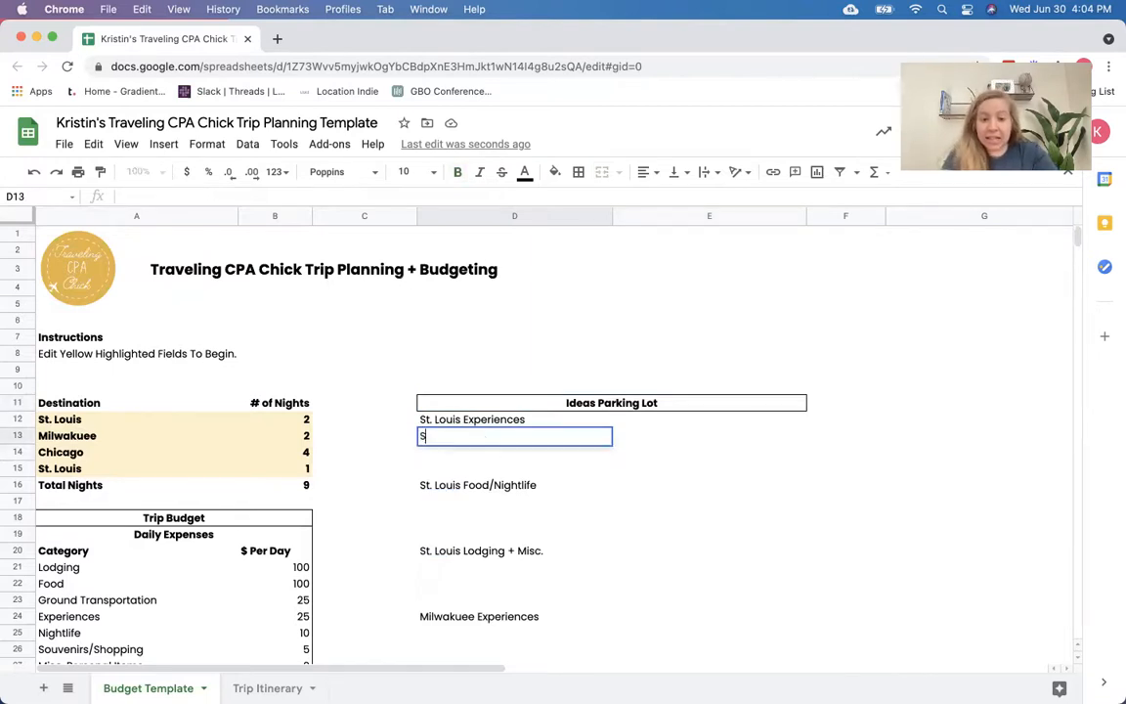
pyautogui.write('t. Louis Arch')
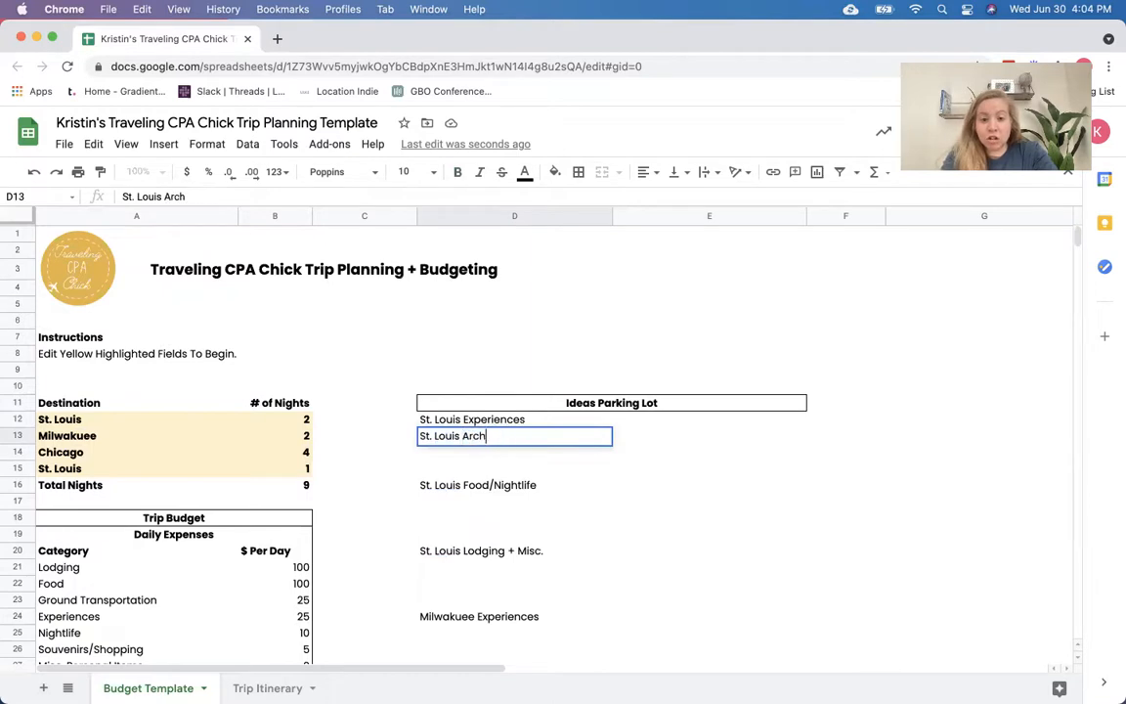
pyautogui.press('Return')
# Step: Review the idea slots under St. Louis Food/Nightlife and Lodging + Misc., and the sections around them
pyautogui.click(468, 489)
pyautogui.click(468, 500)
pyautogui.scroll(-1, 465, 528)
pyautogui.click(462, 553)
pyautogui.scroll(-1, 463, 555)
pyautogui.click(456, 446)
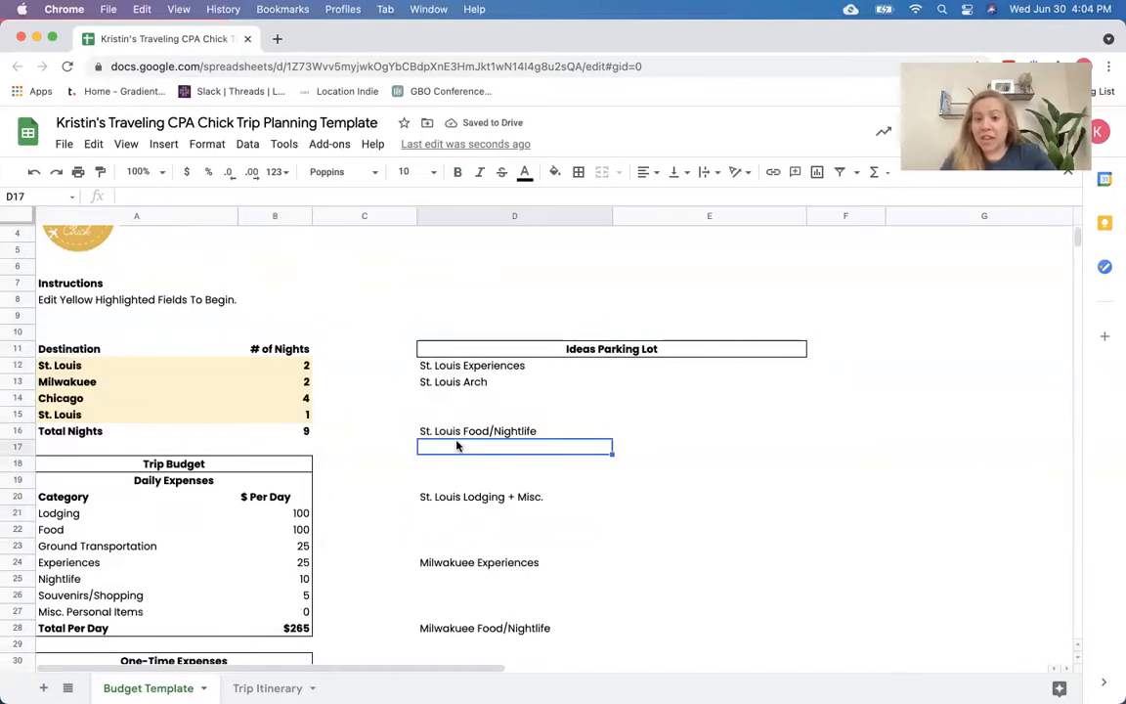
pyautogui.scroll(-3, 455, 446)
pyautogui.scroll(3, 456, 445)
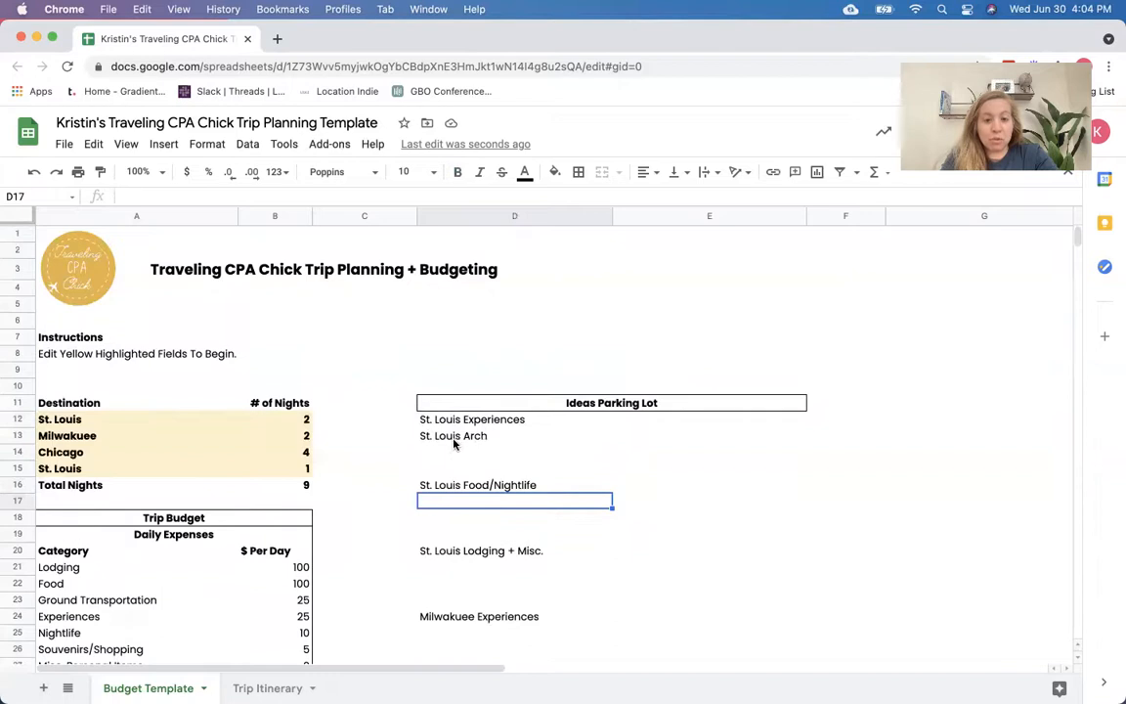
pyautogui.scroll(-1, 235, 528)
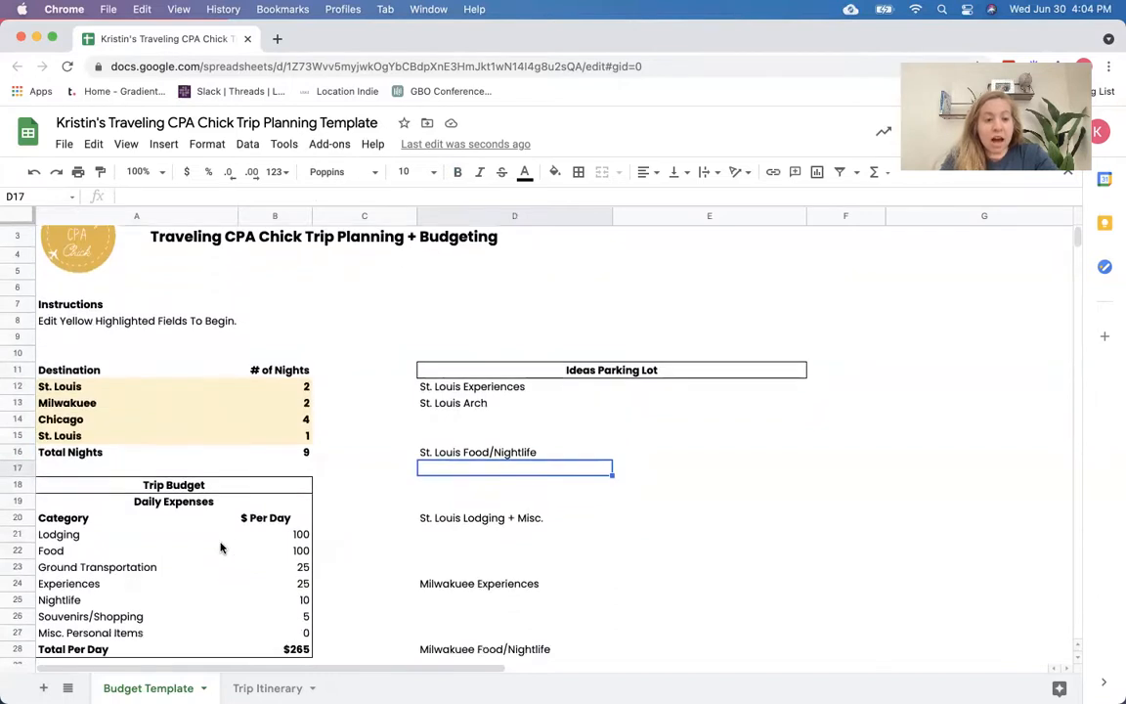
# Step: Review the Daily Expenses and One-Time Expenses categories in the Trip Budget, including Pre-Trip Purchases and Travel Insurance
pyautogui.scroll(-3, 221, 548)
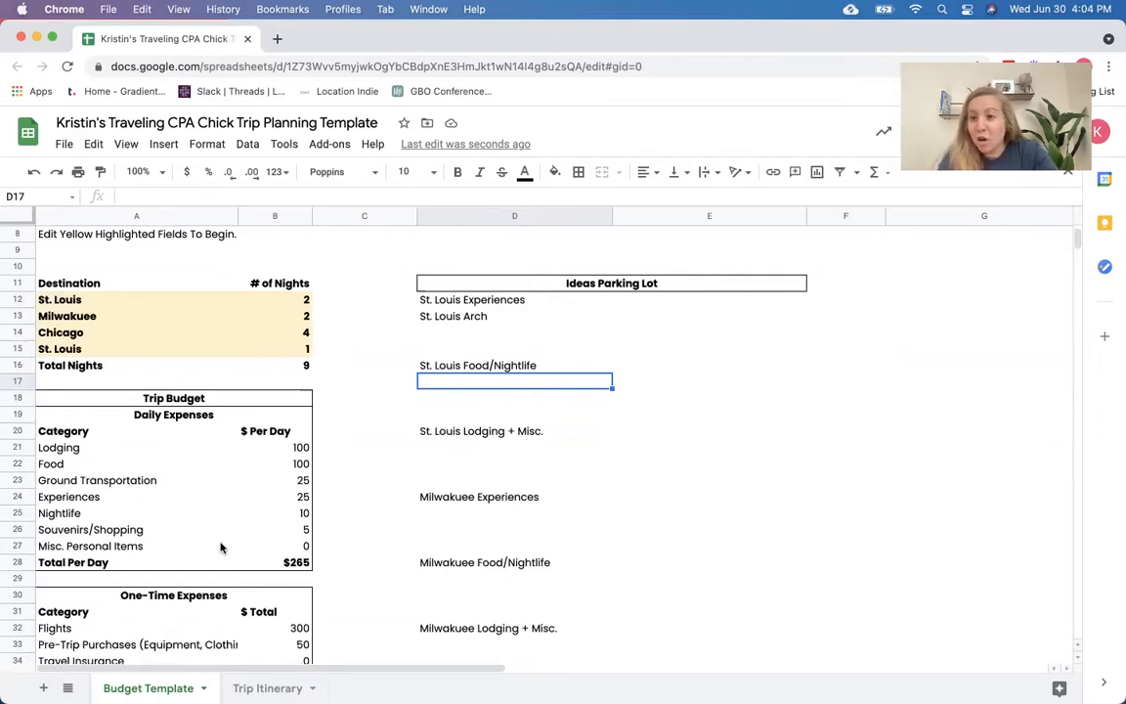
pyautogui.scroll(-3, 221, 547)
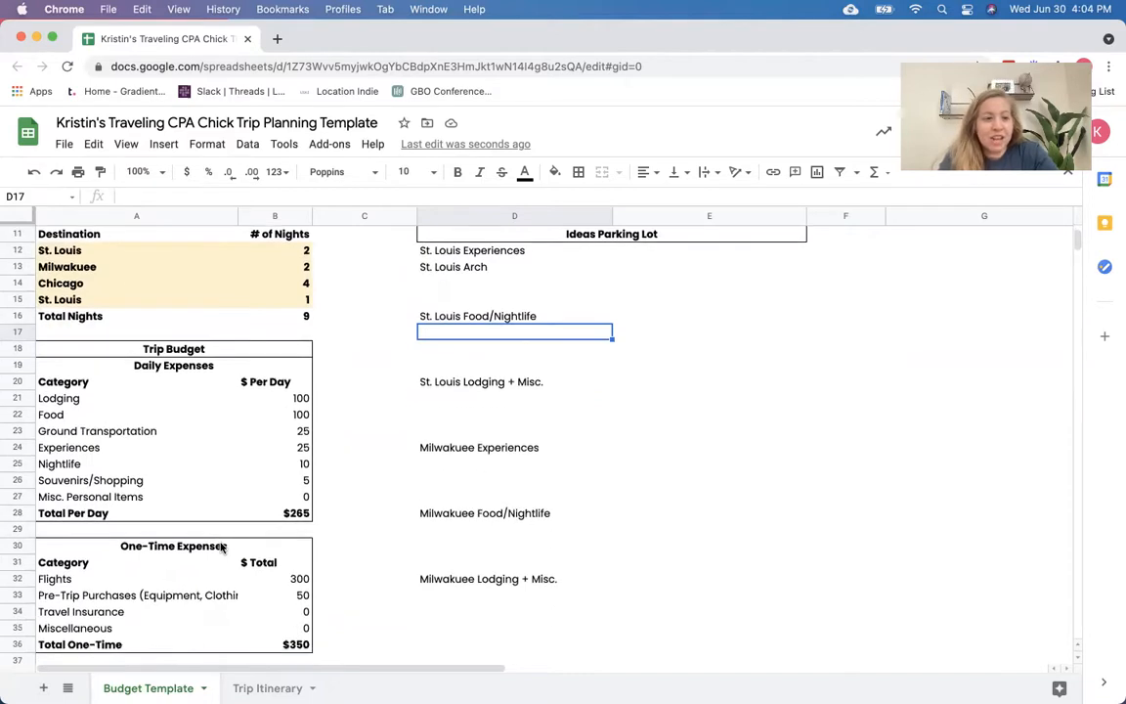
pyautogui.click(177, 338)
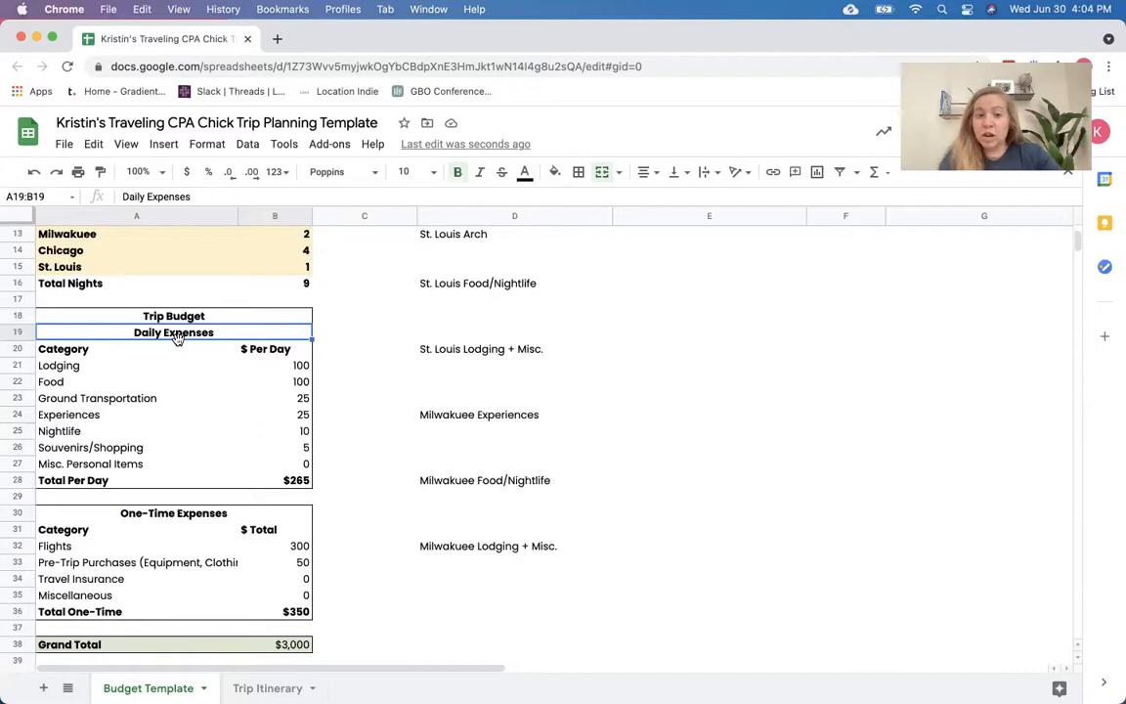
pyautogui.click(194, 517)
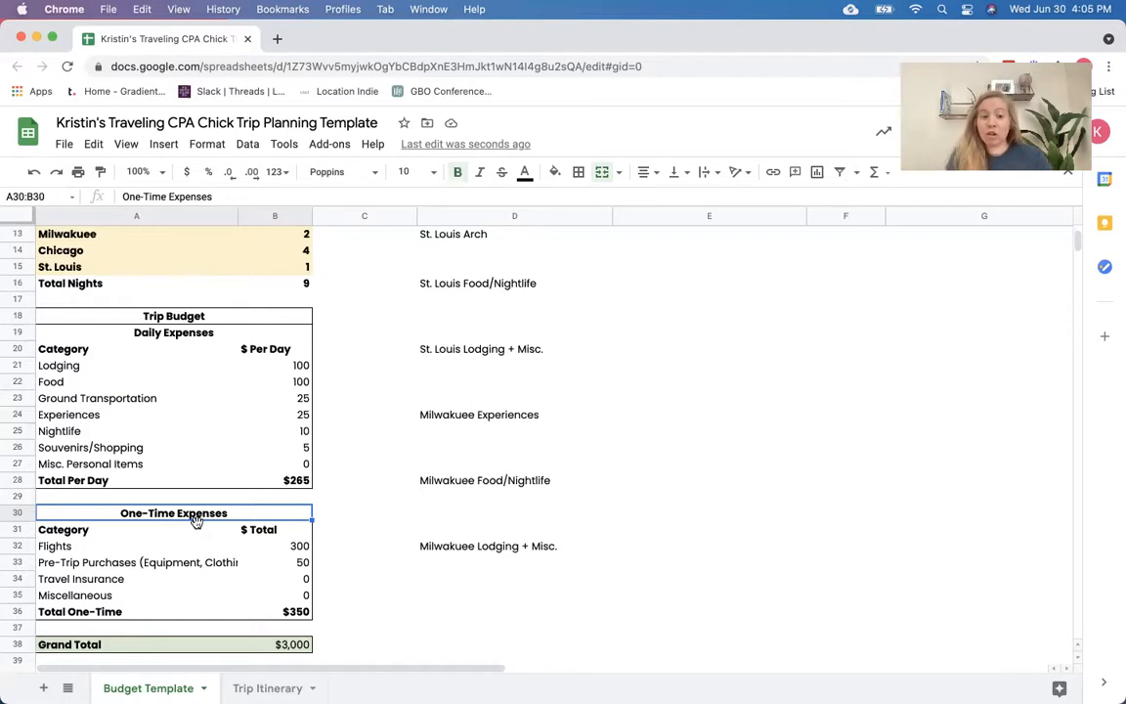
pyautogui.click(200, 563)
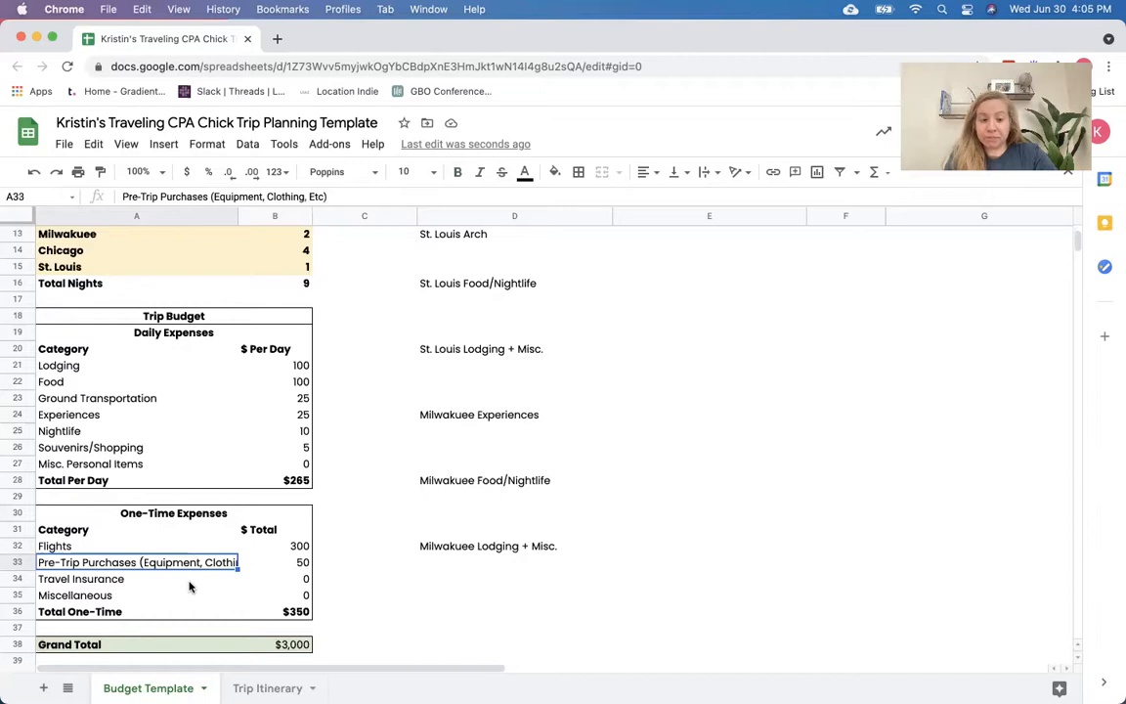
pyautogui.click(185, 582)
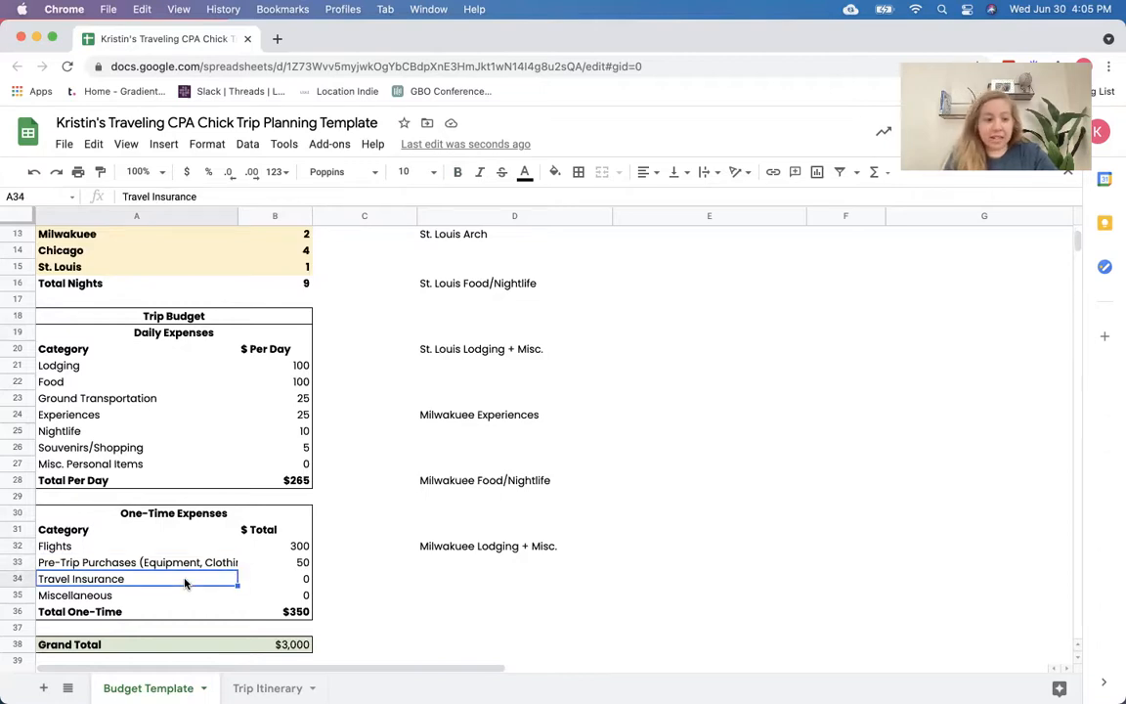
# Step: Set the $ Per Day amounts in Daily Expenses to 0 for Lodging and 50 for Food
pyautogui.scroll(-1, 185, 583)
pyautogui.click(244, 334)
pyautogui.click(261, 350)
pyautogui.scroll(1, 254, 381)
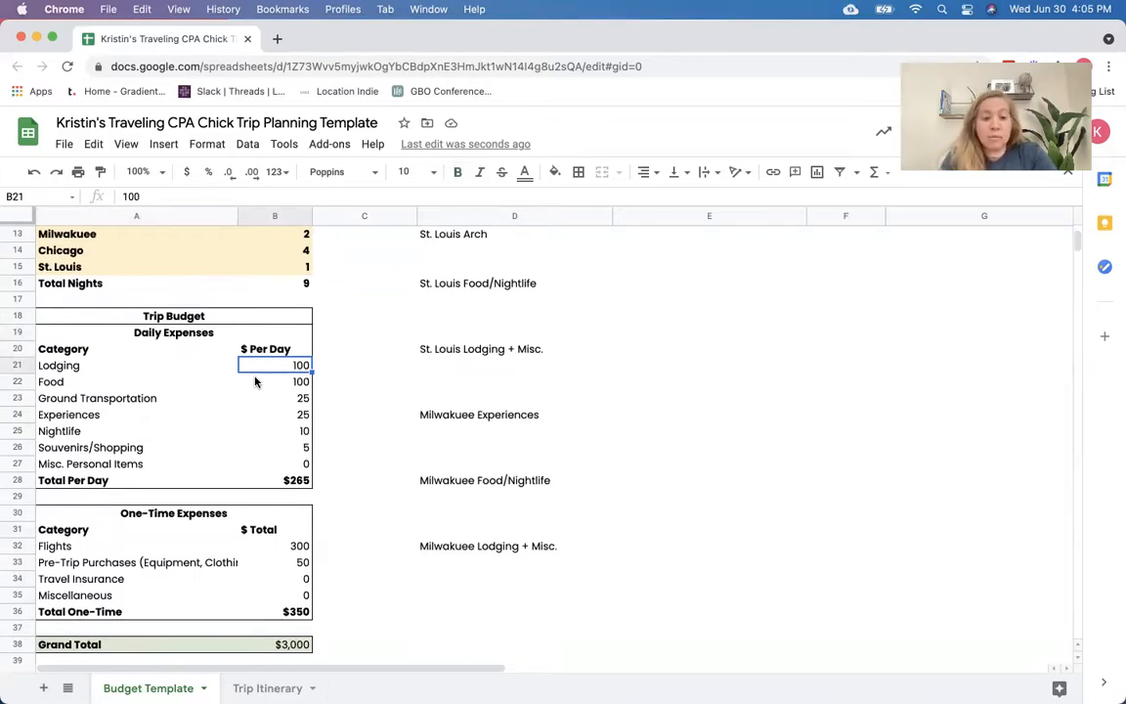
pyautogui.write('0')
pyautogui.press('Return')
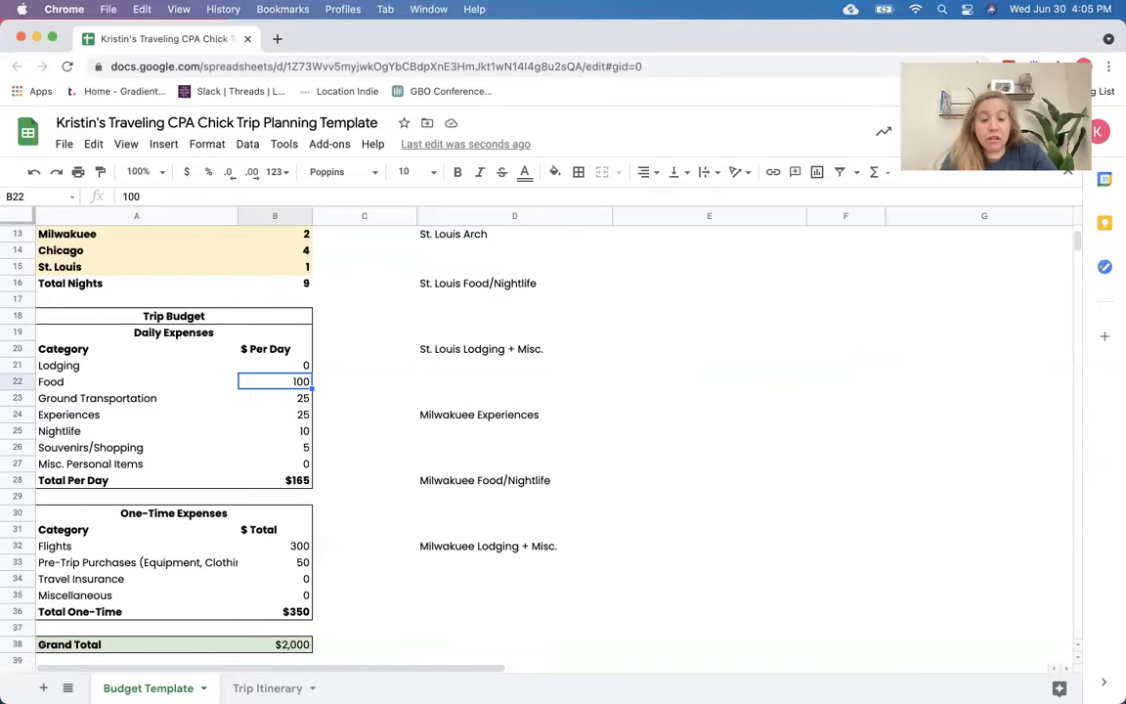
pyautogui.write('50')
pyautogui.press('Return')
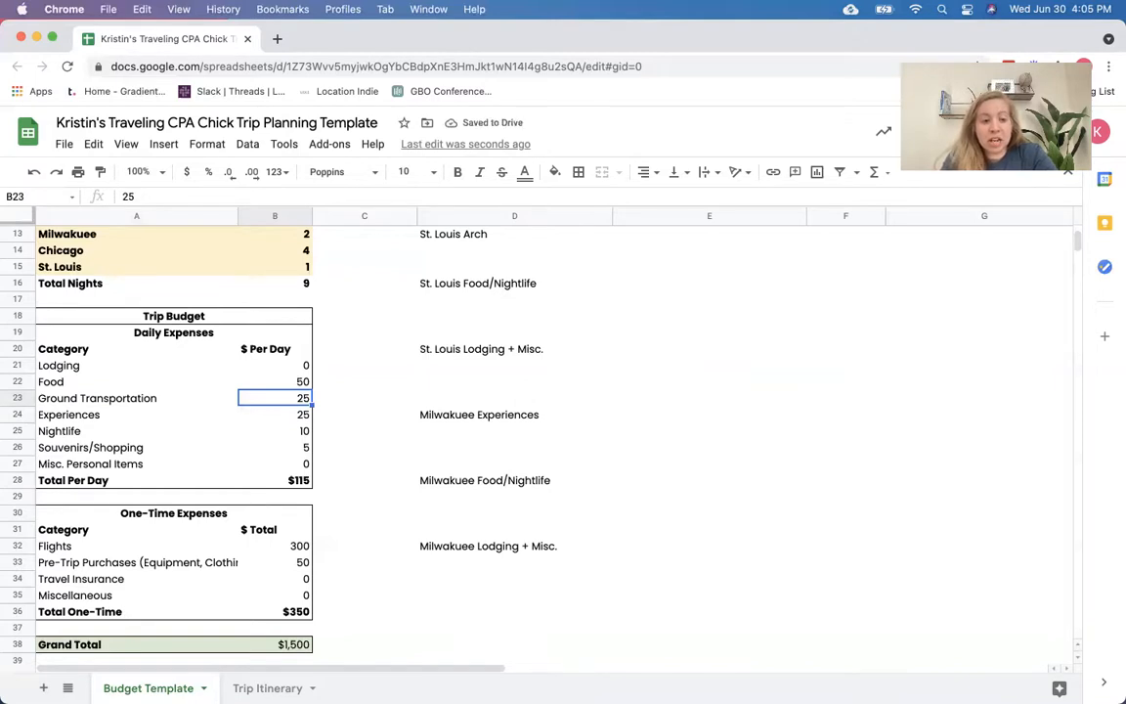
# Step: Set the $ Per Day amounts for Nightlife and Souvenirs/Shopping to 0 in Daily Expenses
pyautogui.press('Down')
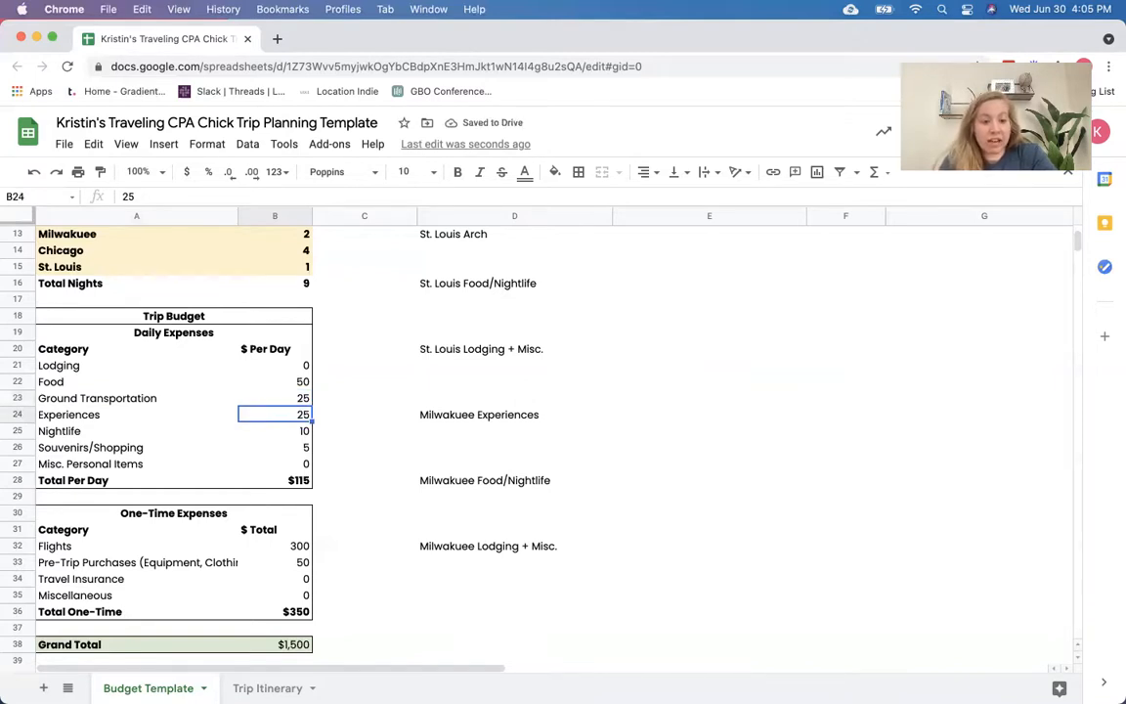
pyautogui.press('Down')
pyautogui.write('0')
pyautogui.press('Return')
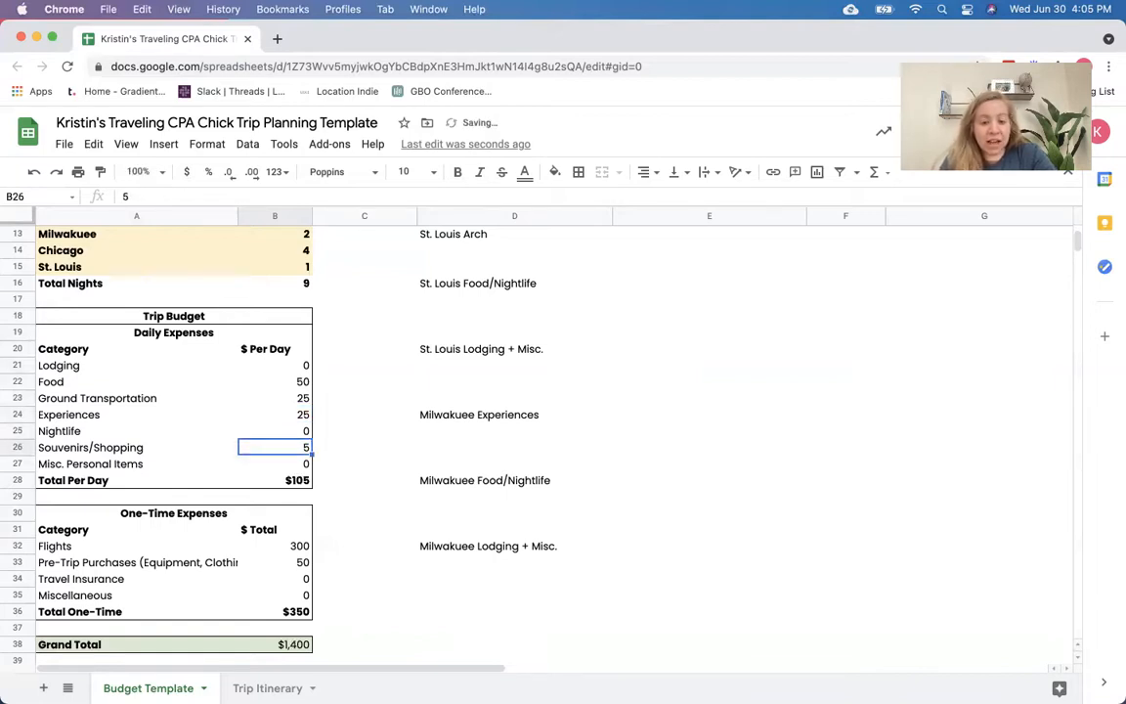
pyautogui.write('0')
pyautogui.press('Return')
pyautogui.press('Down')
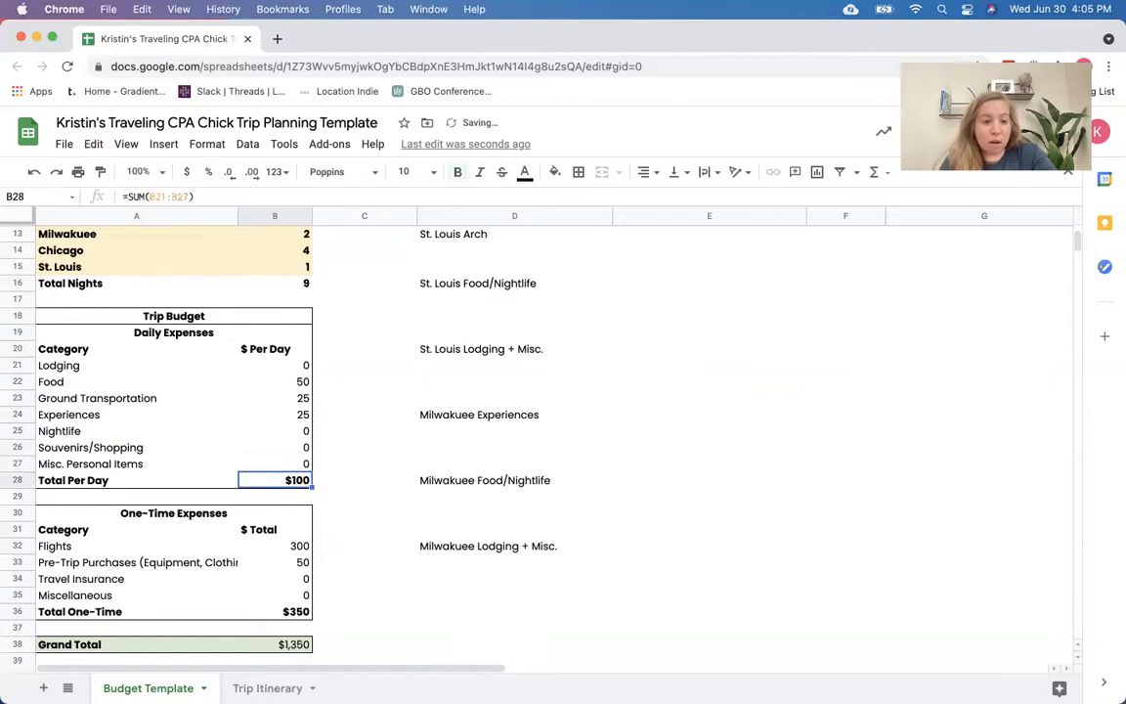
# Step: Change the daily Food budget to 60 and check the Total Per Day
pyautogui.press('Up')
pyautogui.press('Up')
pyautogui.press('Up')
pyautogui.press('Up')
pyautogui.press('Up')
pyautogui.press('Up')
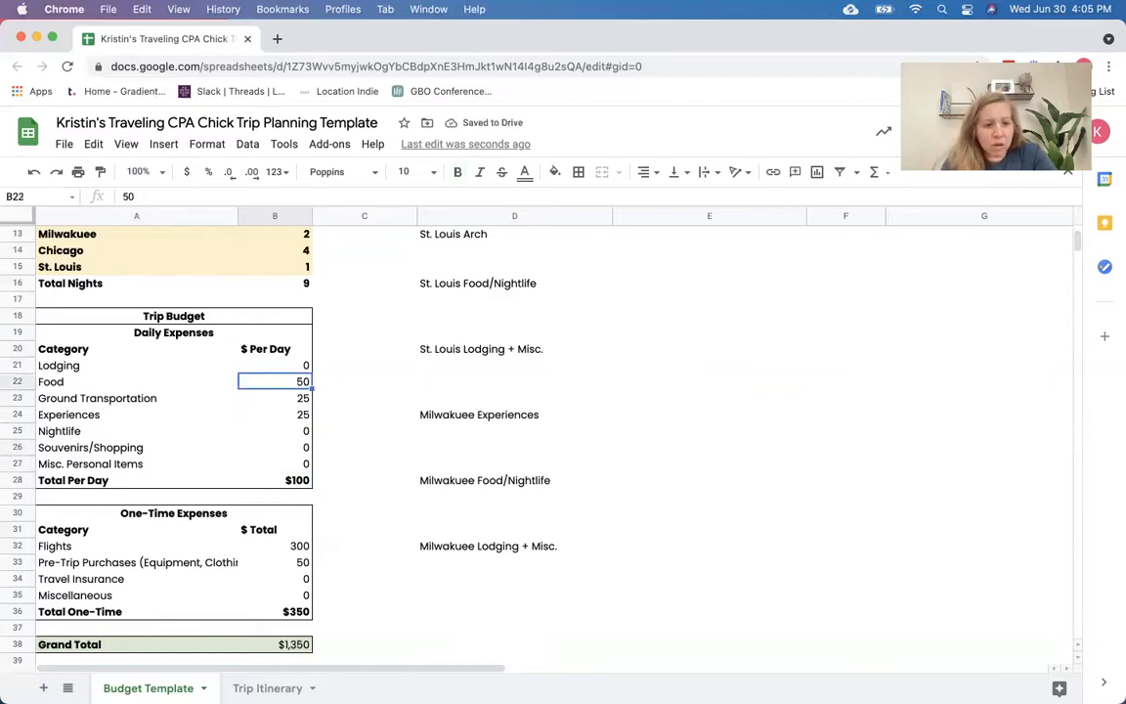
pyautogui.write('60')
pyautogui.press('Return')
pyautogui.press('Down')
pyautogui.press('Down')
pyautogui.press('Down')
pyautogui.press('Down')
pyautogui.press('Down')
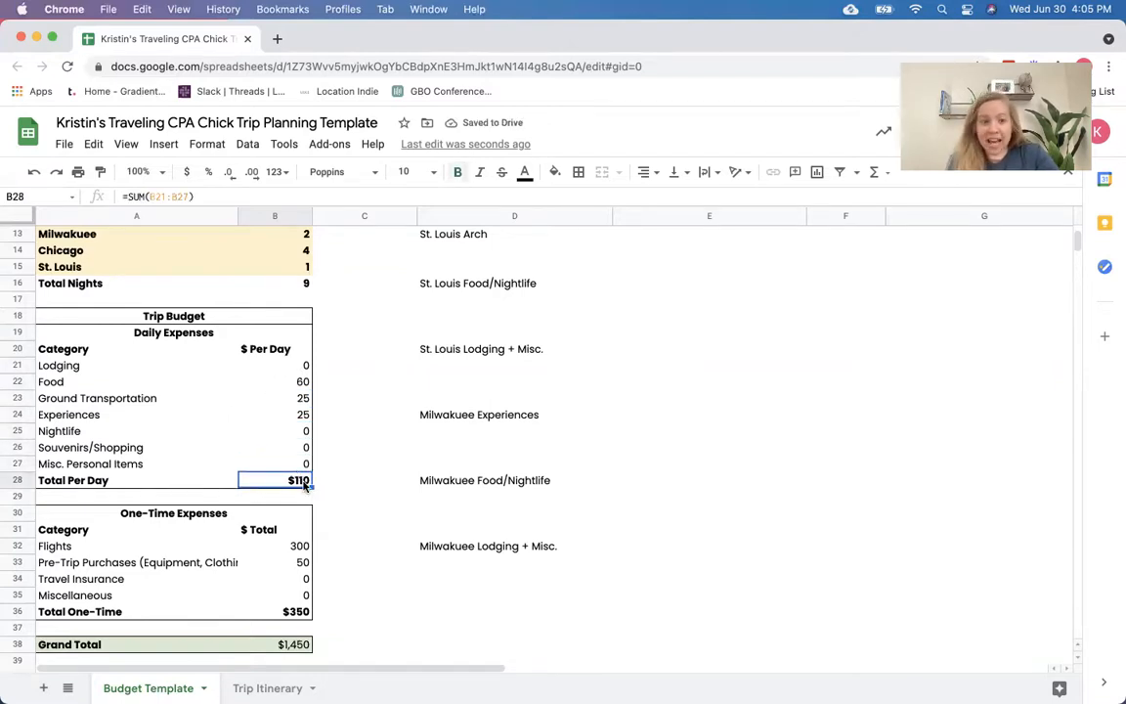
# Step: Set Flights and Pre-Trip Purchases to 0 in One-Time Expenses, and check the Travel Insurance and Miscellaneous amounts
pyautogui.scroll(-1, 298, 504)
pyautogui.click(278, 530)
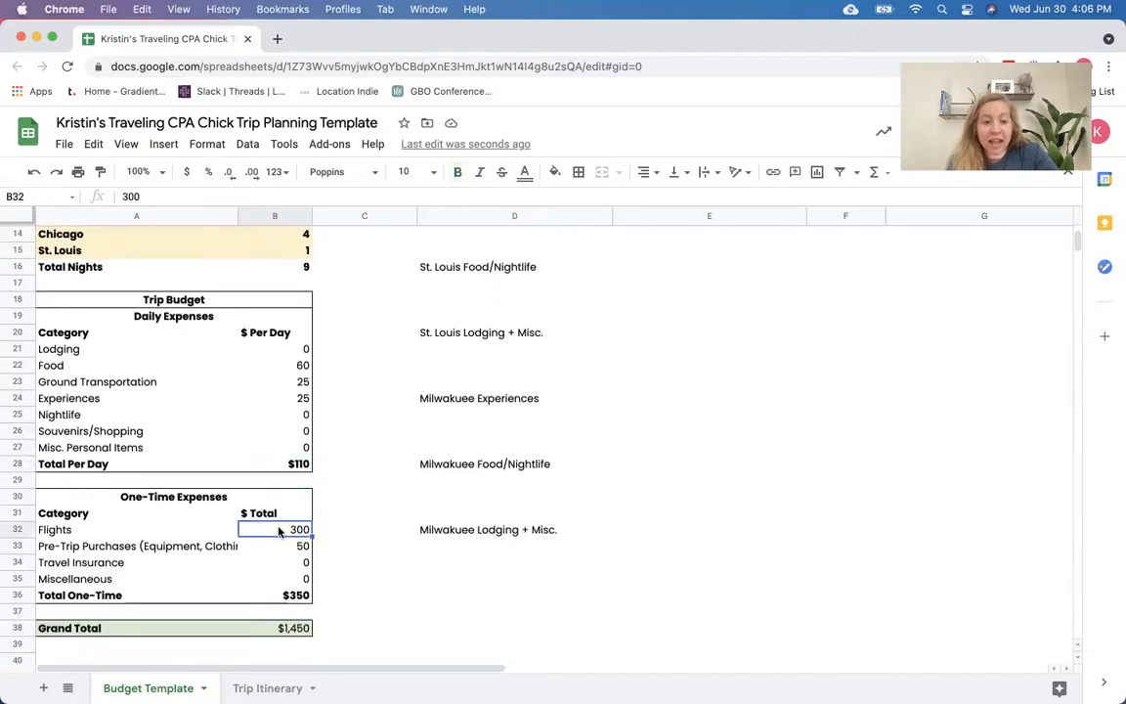
pyautogui.write('0')
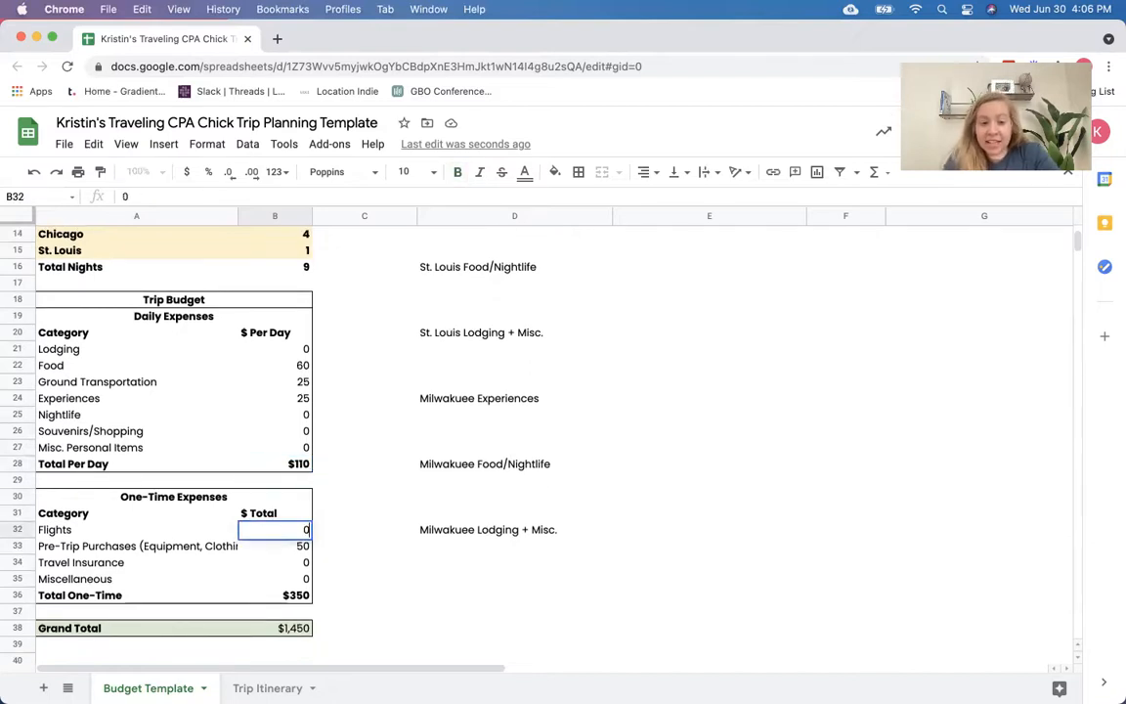
pyautogui.press('Return')
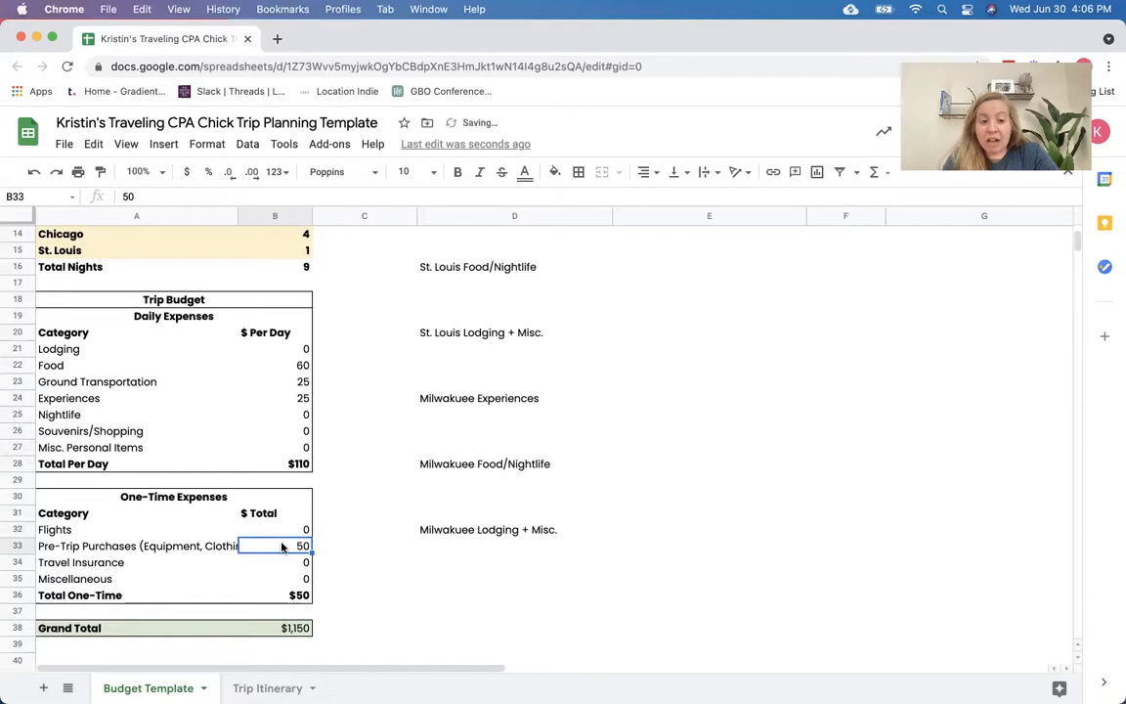
pyautogui.write('0')
pyautogui.press('Return')
pyautogui.click(286, 579)
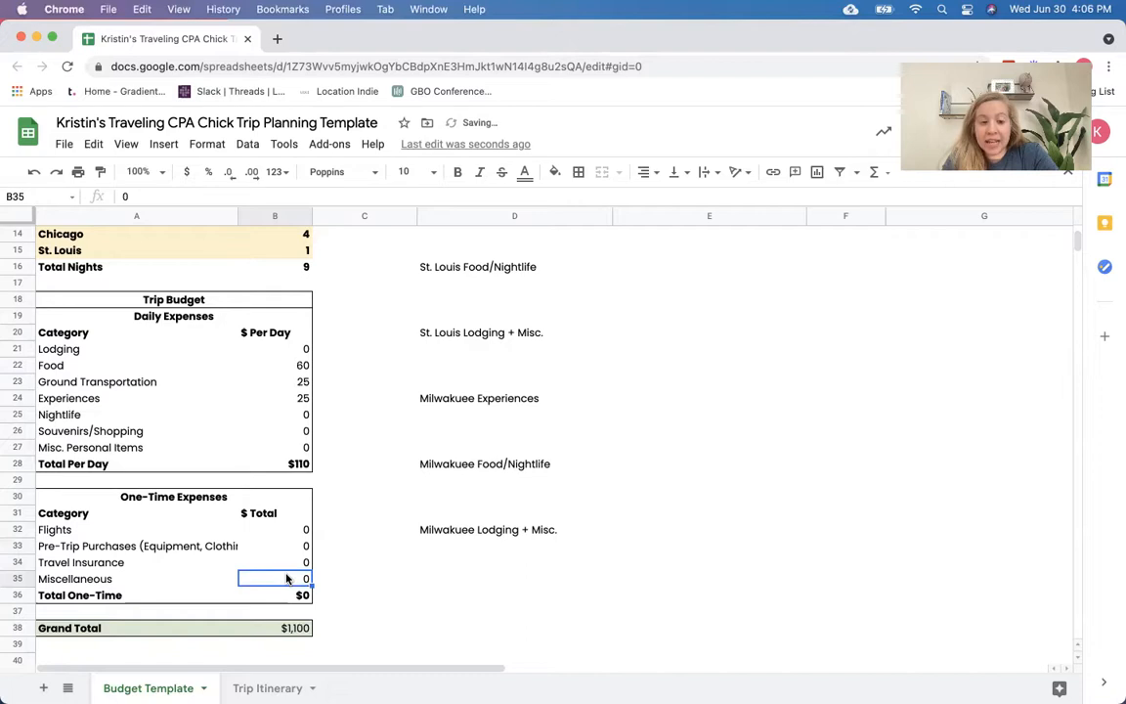
pyautogui.click(286, 561)
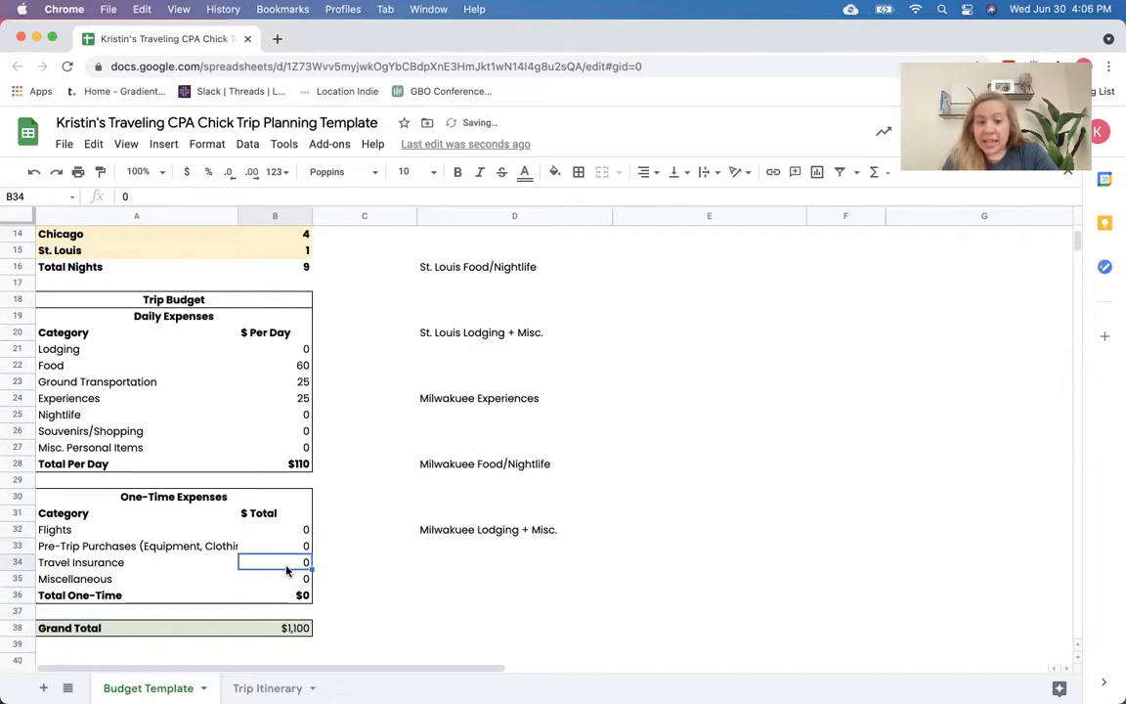
pyautogui.click(287, 577)
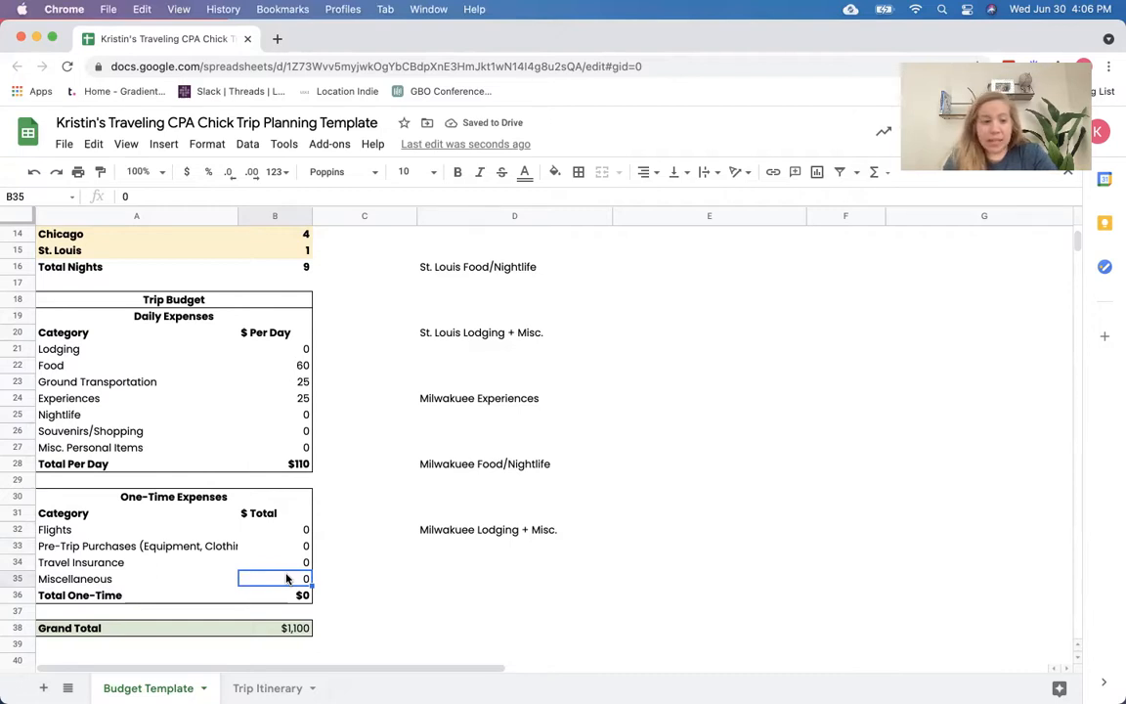
# Step: Examine the Grand Total and Total Per Day formulas, and look over the whole Budget Template sheet
pyautogui.scroll(-1, 290, 575)
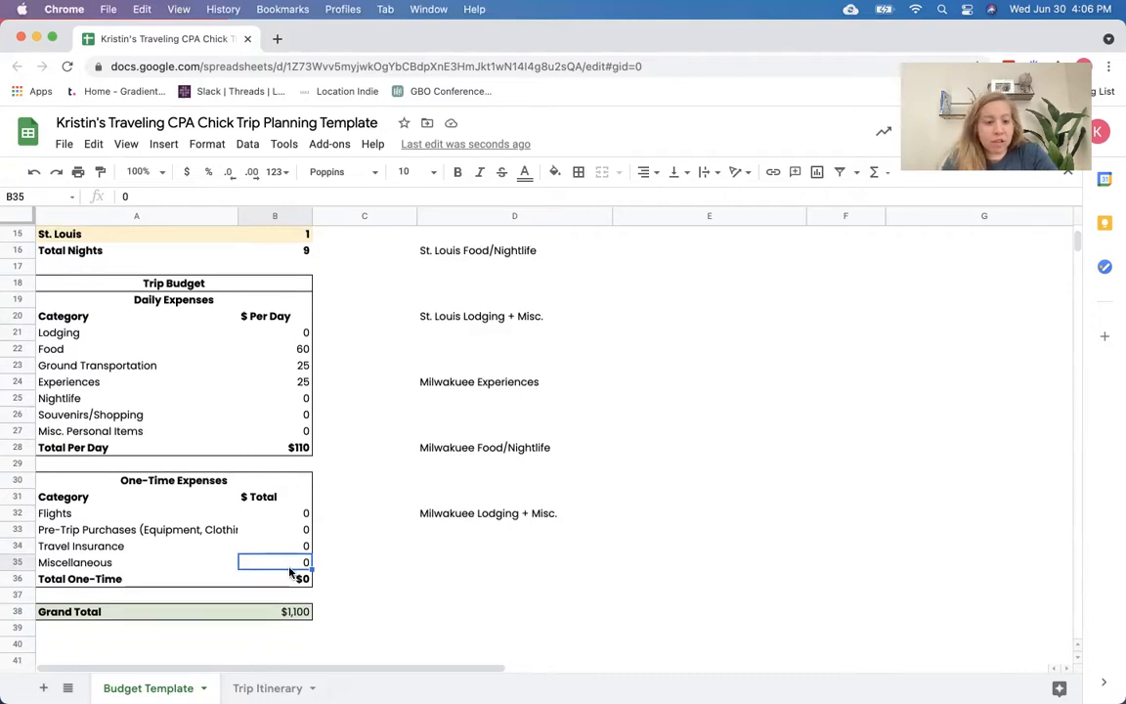
pyautogui.click(293, 611)
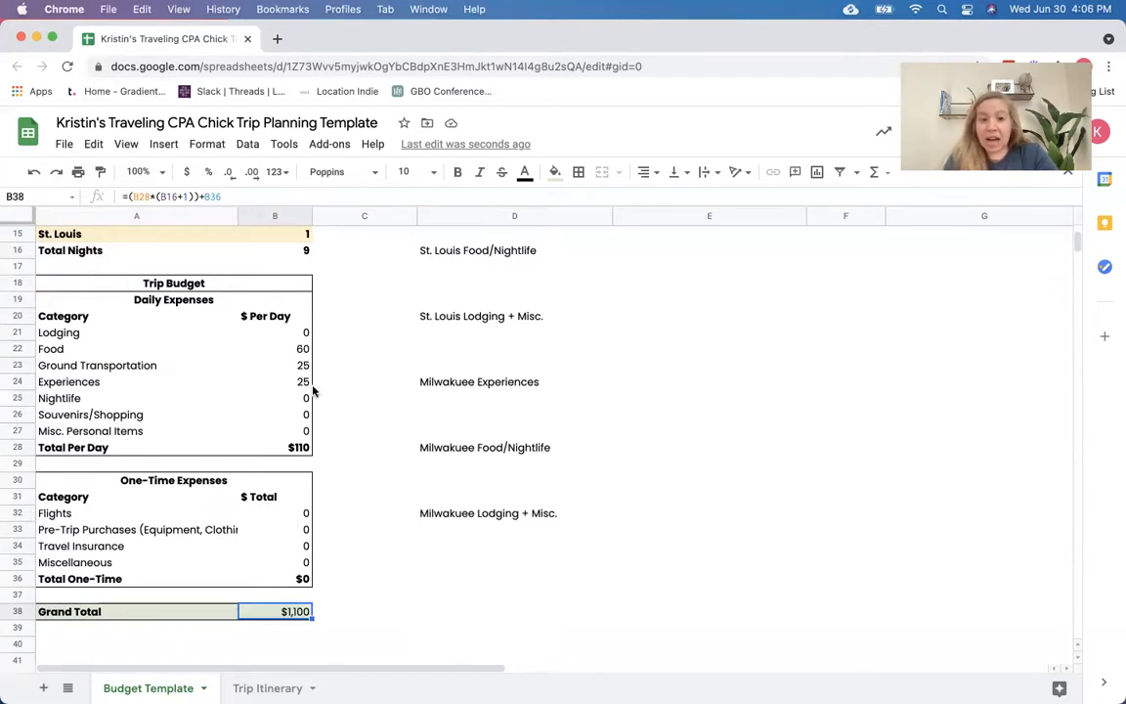
pyautogui.click(295, 448)
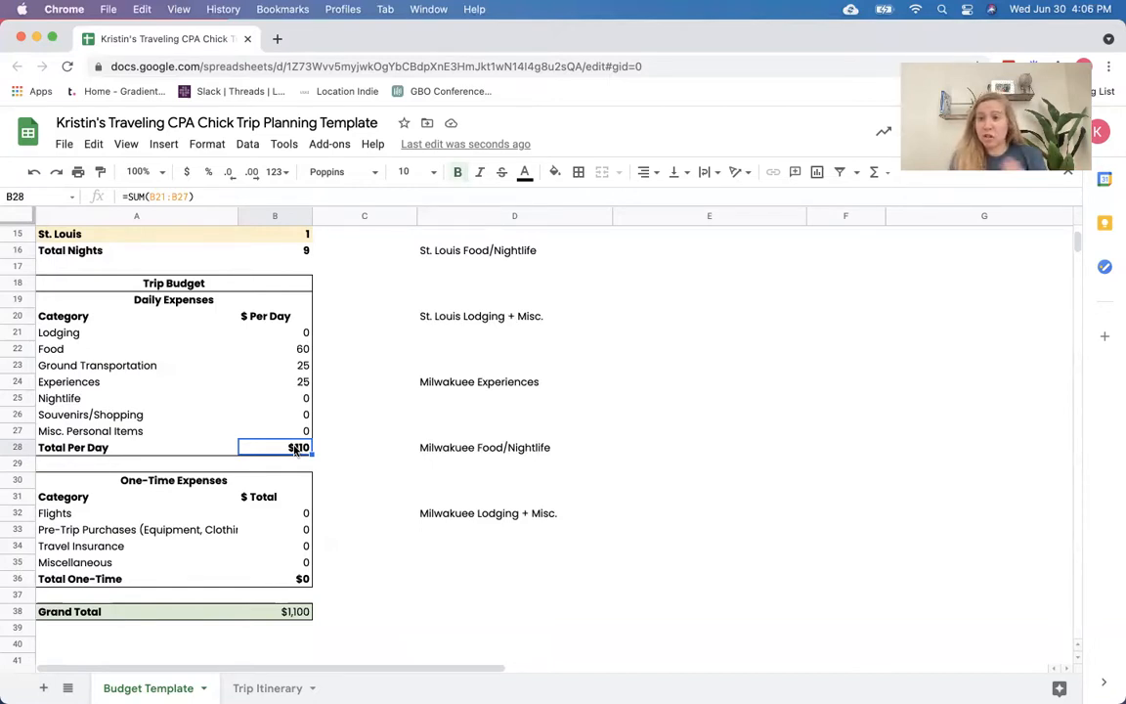
pyautogui.click(289, 612)
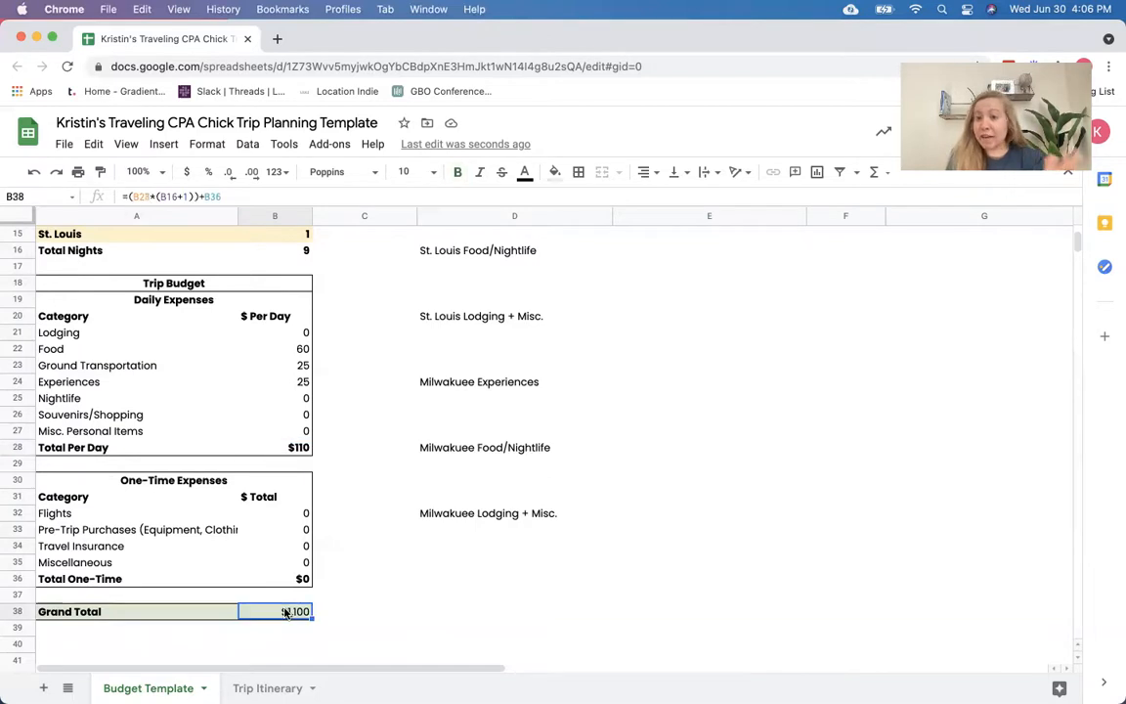
pyautogui.click(187, 614)
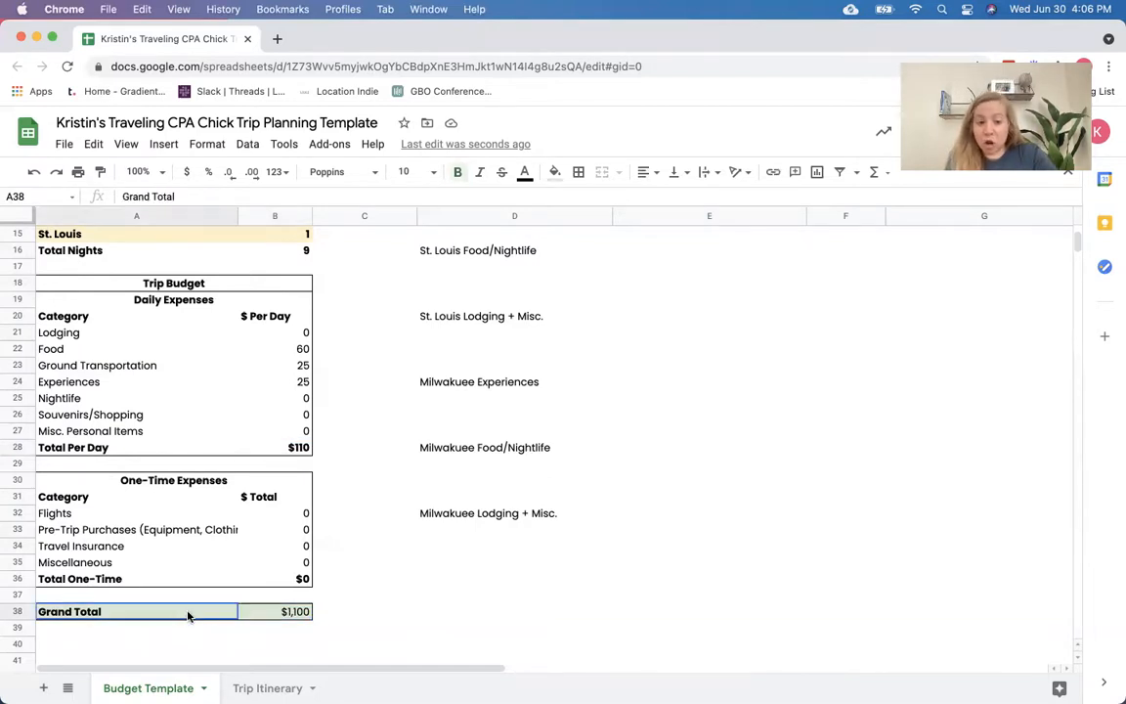
pyautogui.moveTo(188, 614); pyautogui.dragTo(272, 608)
pyautogui.click(271, 611)
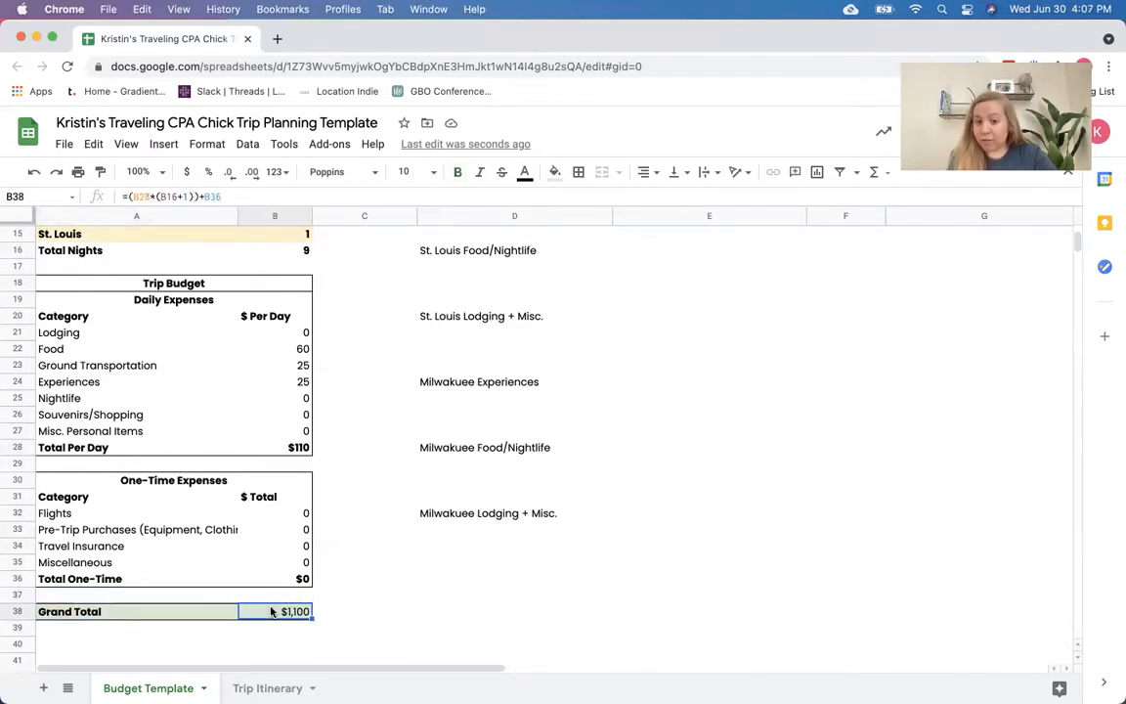
pyautogui.scroll(5, 270, 611)
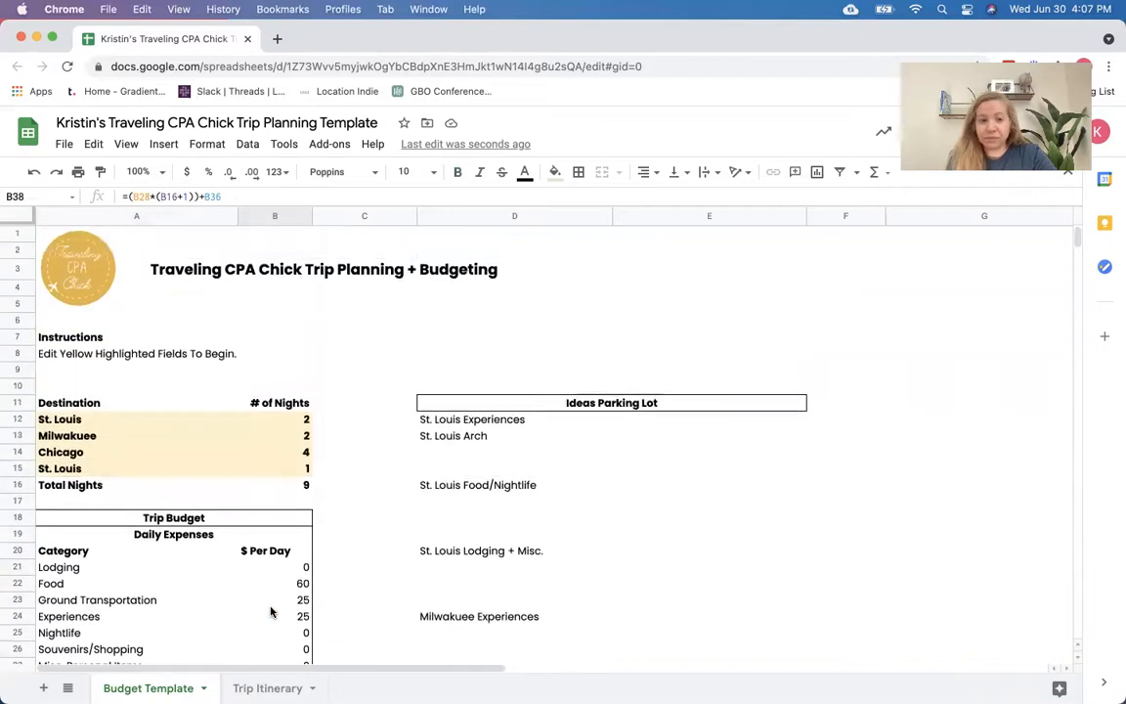
pyautogui.scroll(-6, 272, 608)
pyautogui.scroll(5, 270, 619)
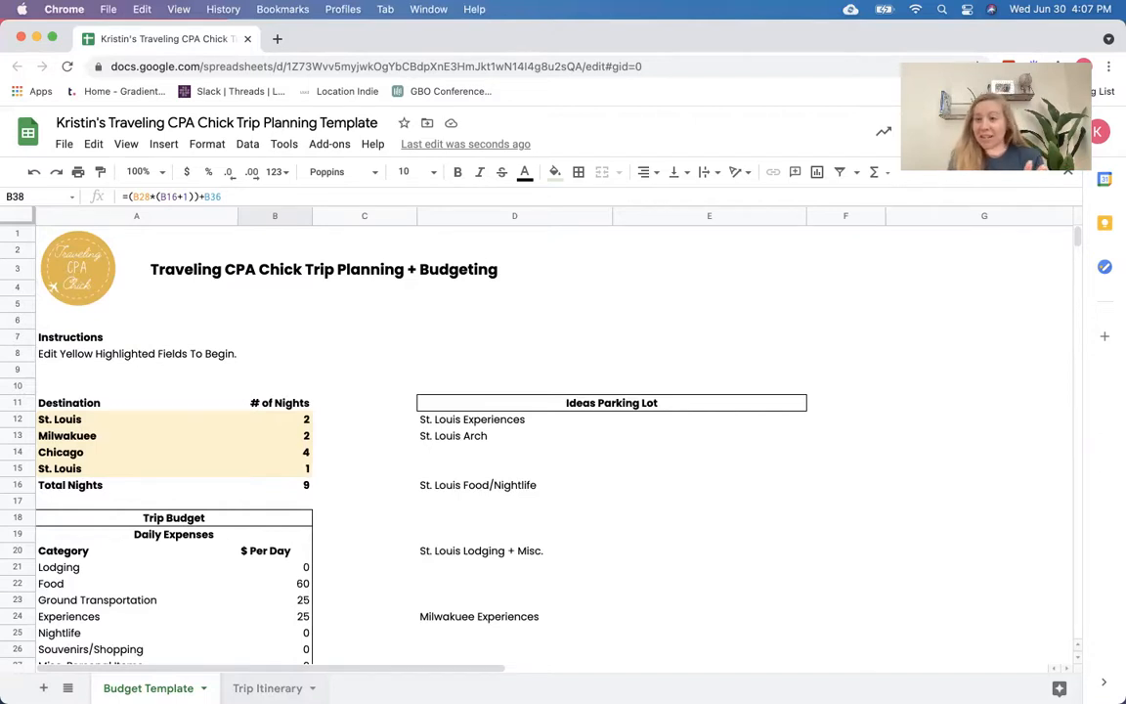
# Step: Open the Trip Itinerary sheet and examine the destination headings and accommodation row for the first St. Louis and Milwakuee days
pyautogui.click(269, 686)
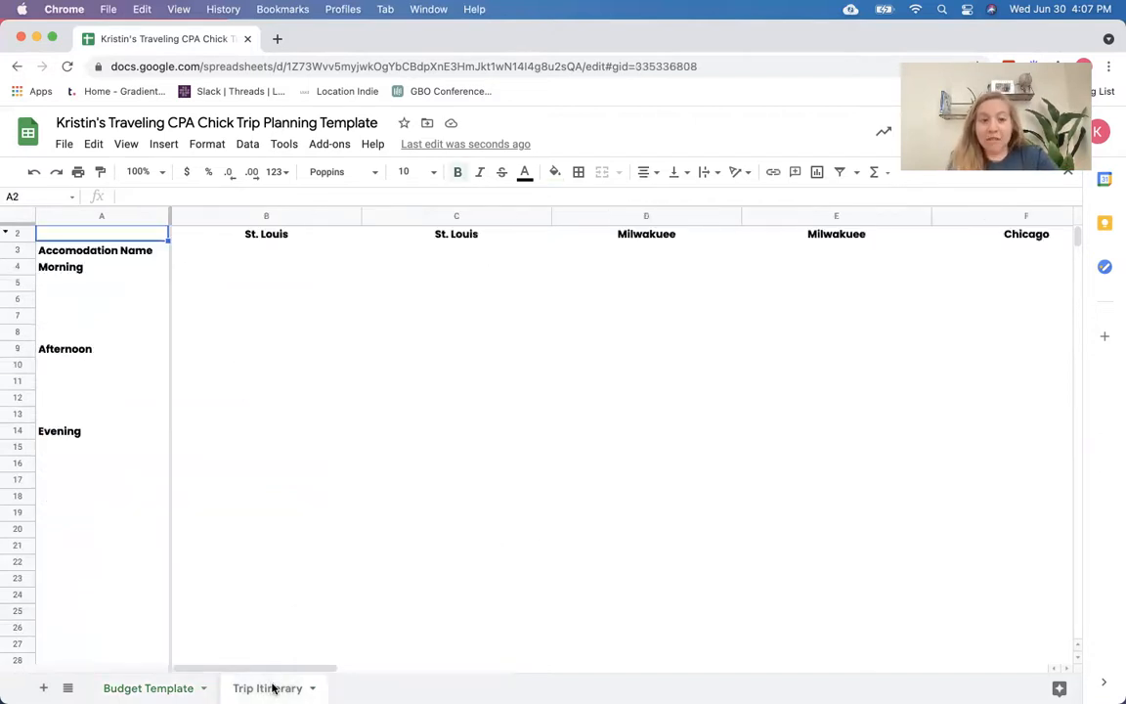
pyautogui.click(240, 256)
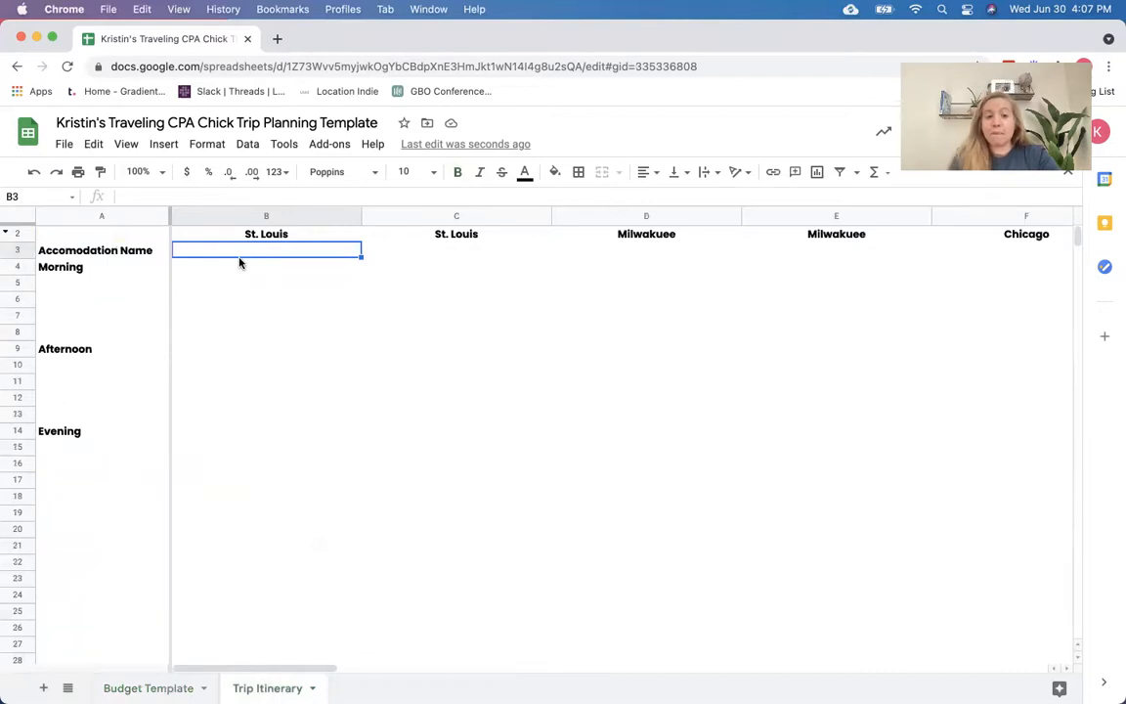
pyautogui.click(219, 237)
pyautogui.press('Right')
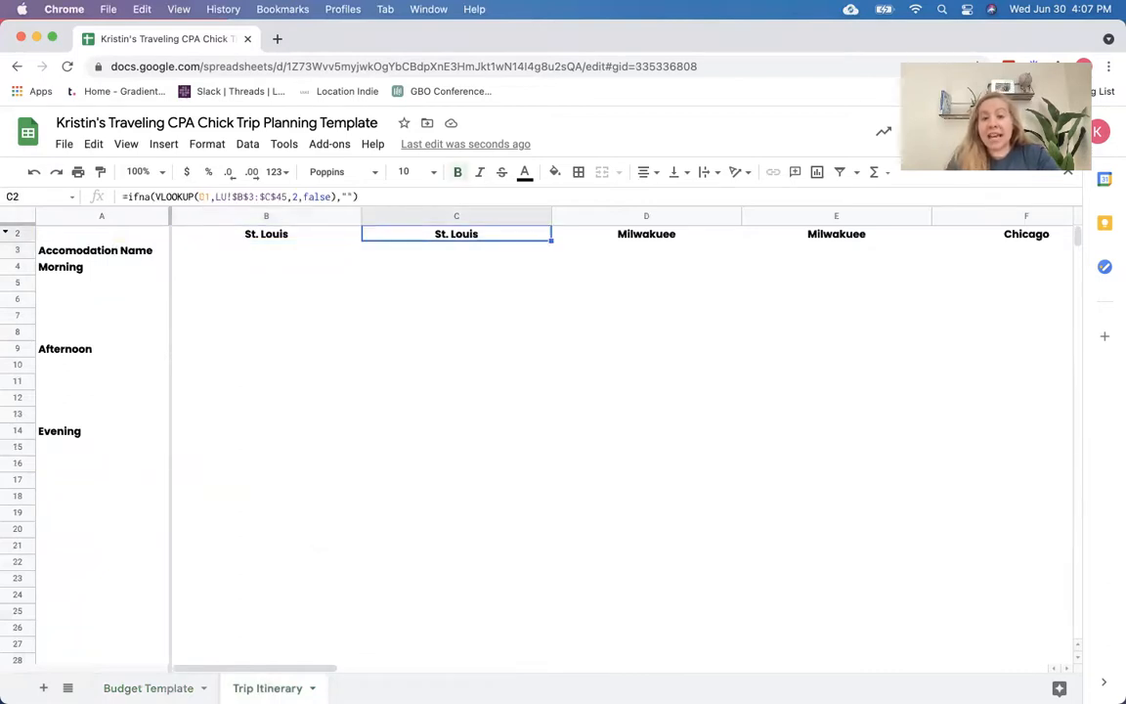
pyautogui.click(254, 217)
pyautogui.click(314, 245)
pyautogui.press('Right')
pyautogui.press('Right')
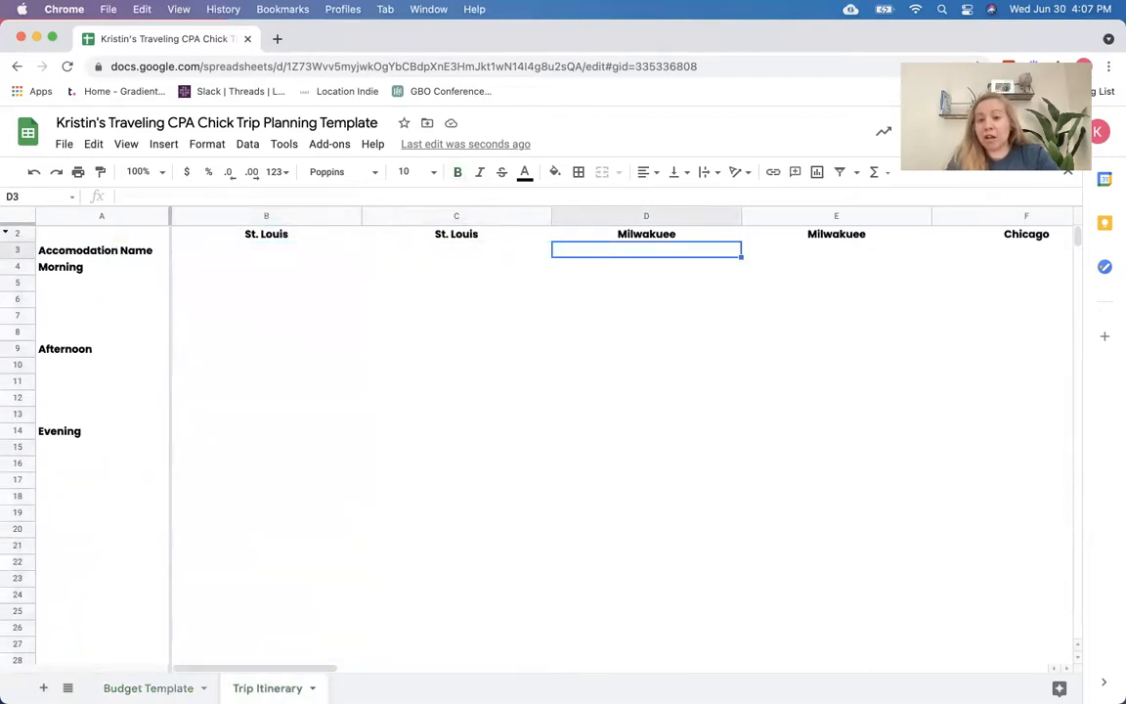
pyautogui.press('Left')
pyautogui.press('Left')
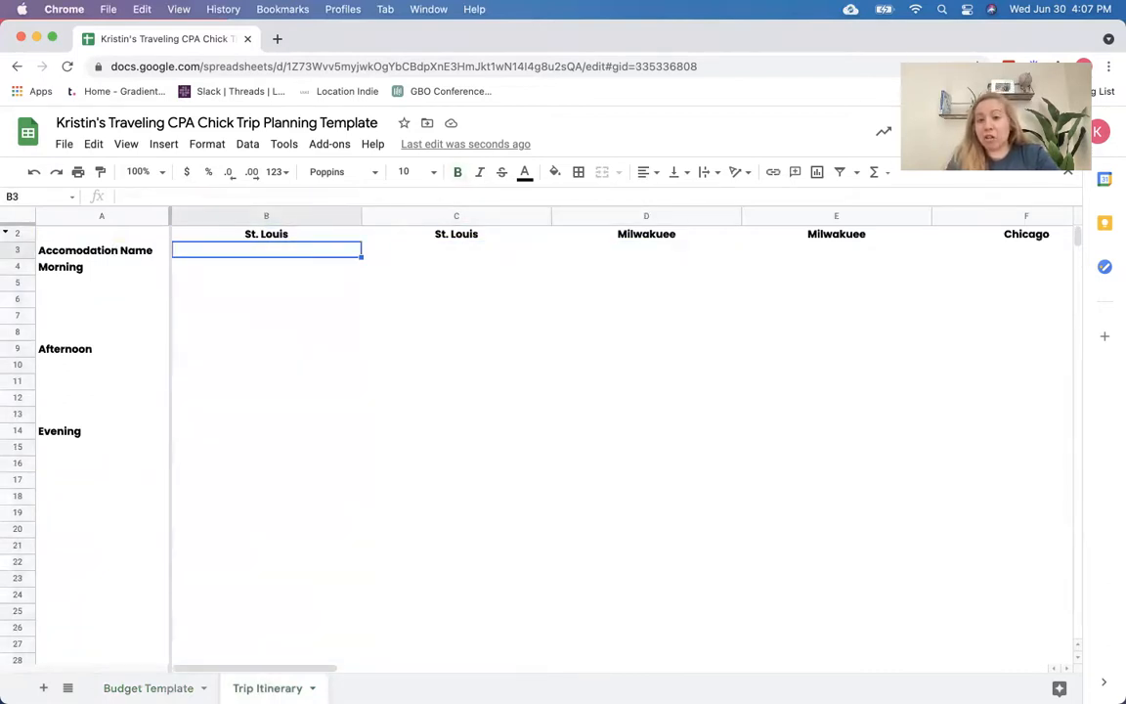
# Step: Look through the remaining itinerary day columns, from the second St. Louis day past the final St. Louis day
pyautogui.click(306, 213)
pyautogui.click(392, 215)
pyautogui.click(409, 265)
pyautogui.press('Right')
pyautogui.press('Up')
pyautogui.press('Right')
pyautogui.press('Right')
pyautogui.press('Right')
pyautogui.press('Right')
pyautogui.press('Right')
pyautogui.press('Right')
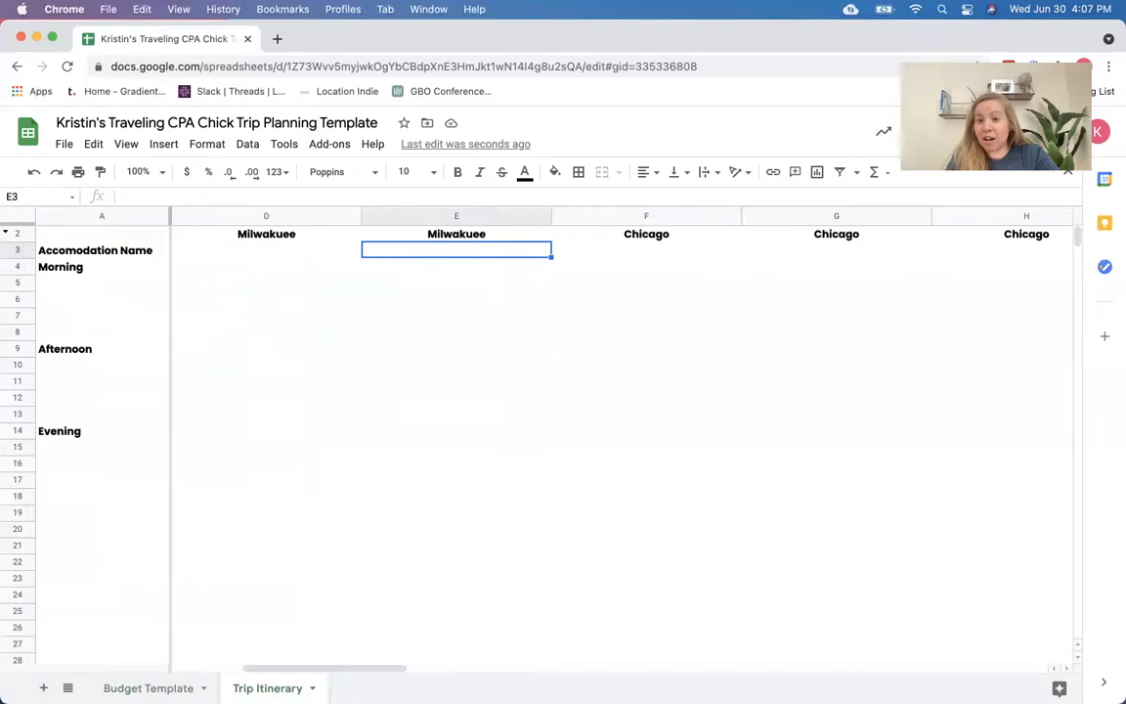
pyautogui.press('Right')
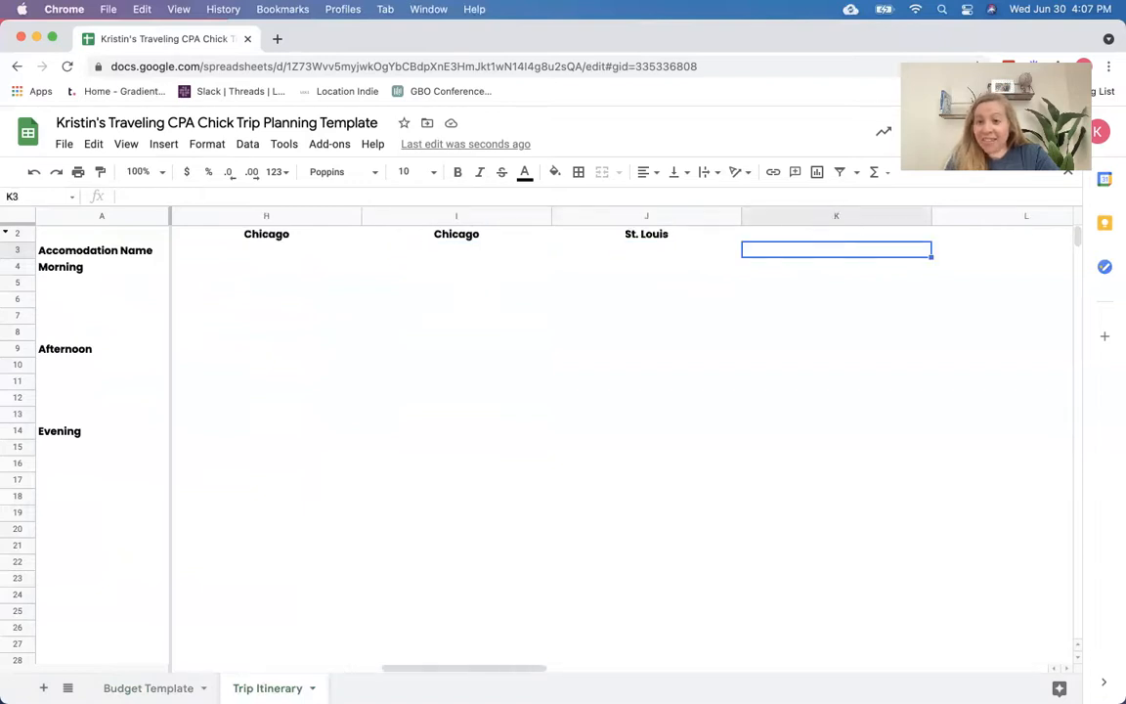
# Step: Enter Brother In Law's Home as the accommodation name for the first St. Louis day
pyautogui.press('Left')
pyautogui.hscroll(-6, 302, 251)
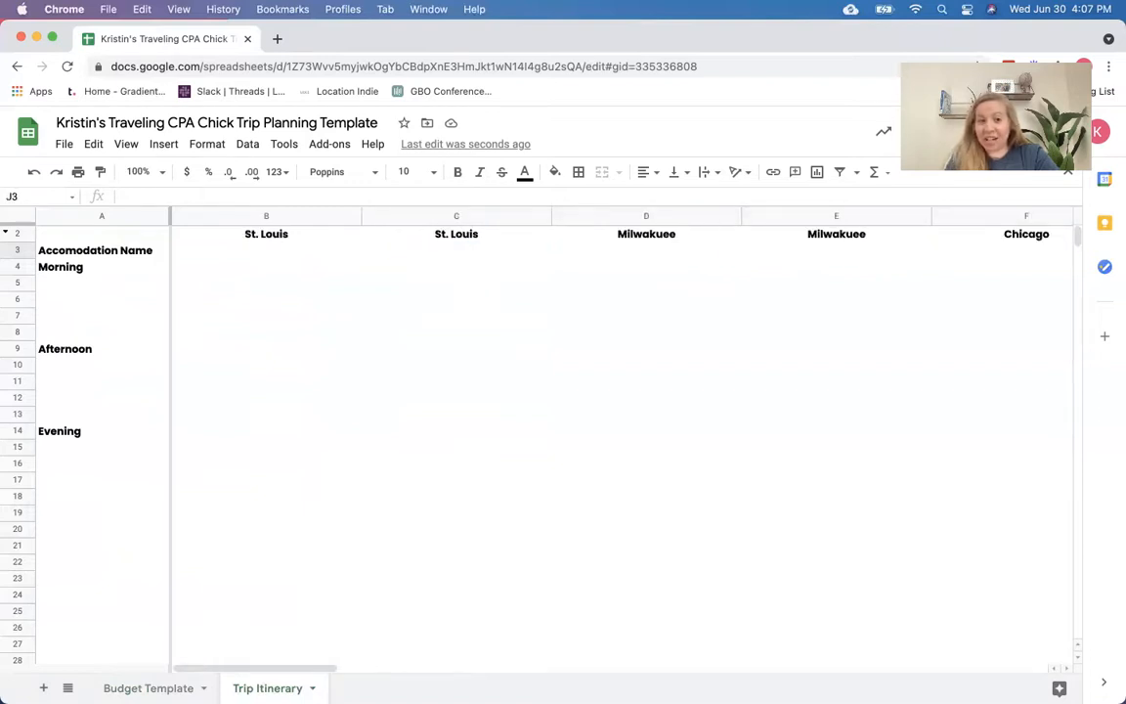
pyautogui.click(278, 252)
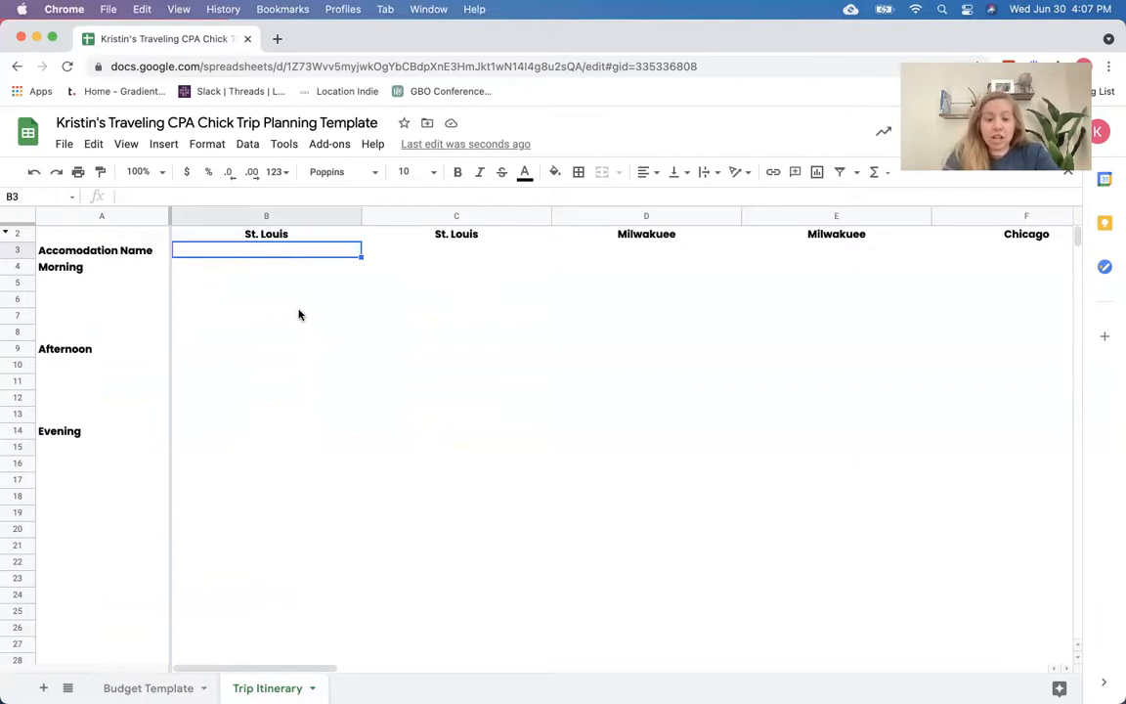
pyautogui.write('Brother')
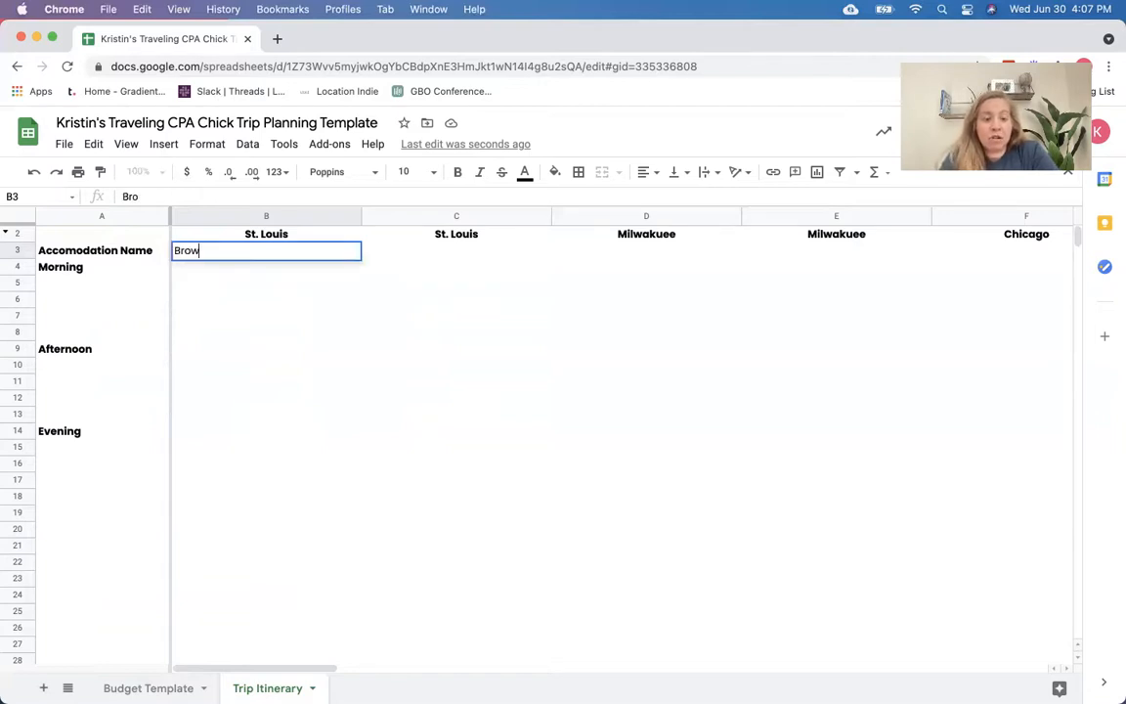
pyautogui.write(' In L')
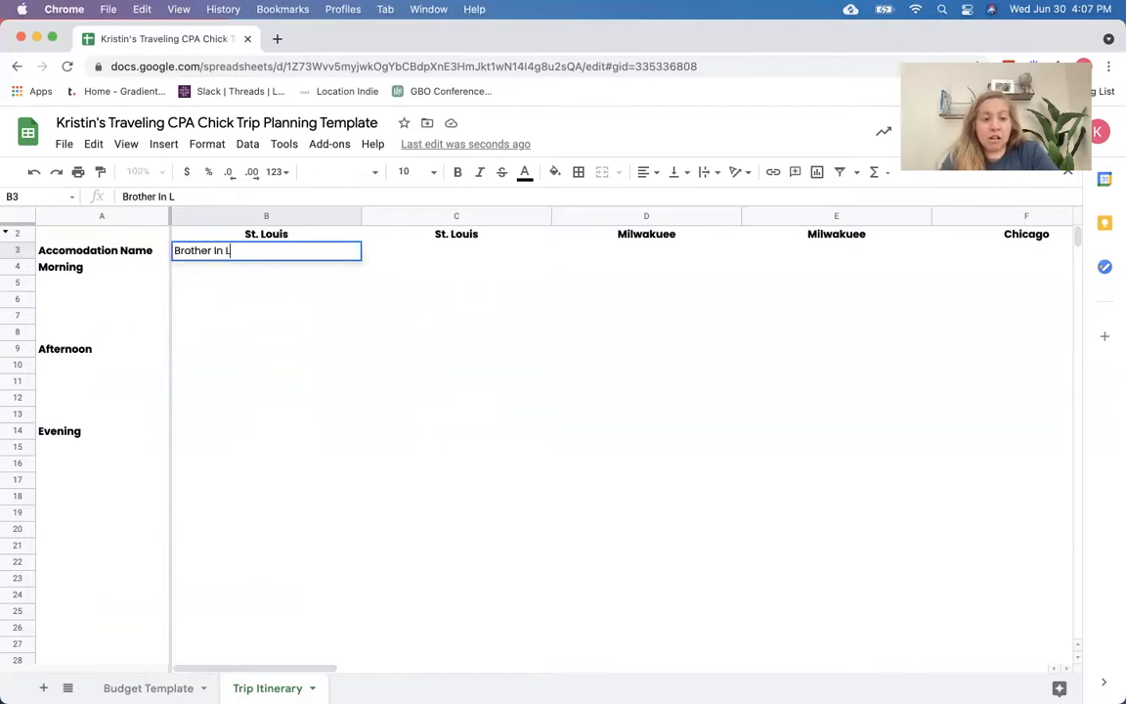
pyautogui.write("aw's Home")
pyautogui.press('Return')
pyautogui.press('Up')
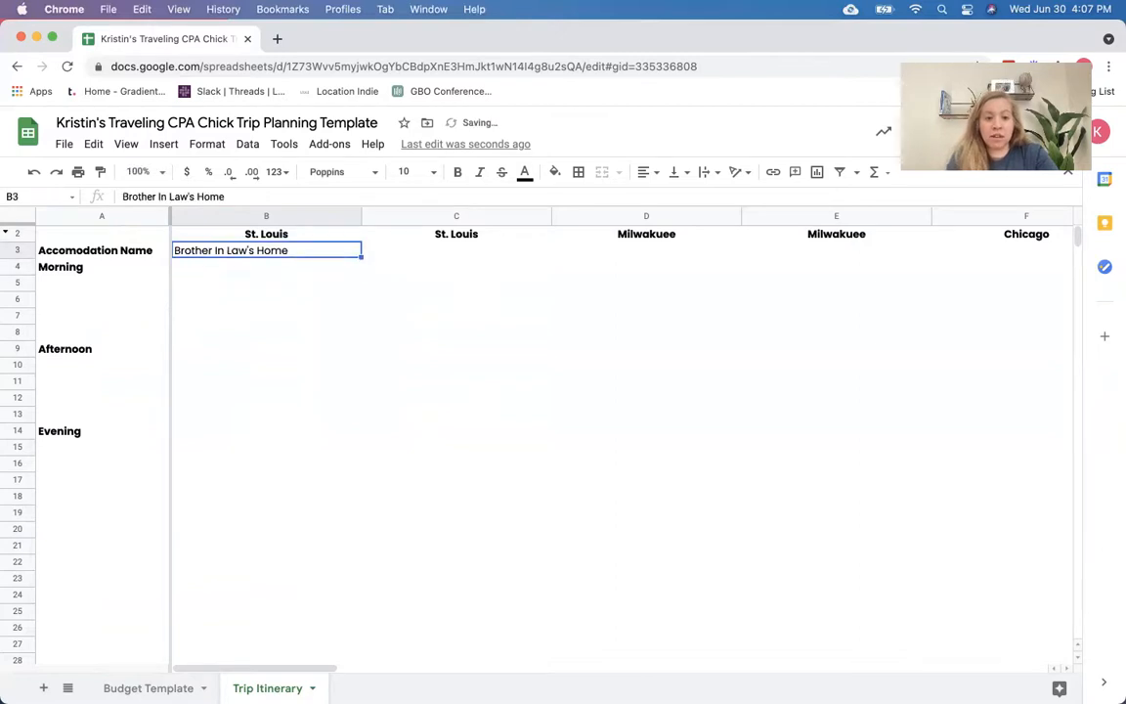
# Step: Copy the first day's accommodation name to the second St. Louis day
pyautogui.press('super+c')
pyautogui.press('Right')
pyautogui.press('super+v')
pyautogui.press('Down')
pyautogui.press('Left')
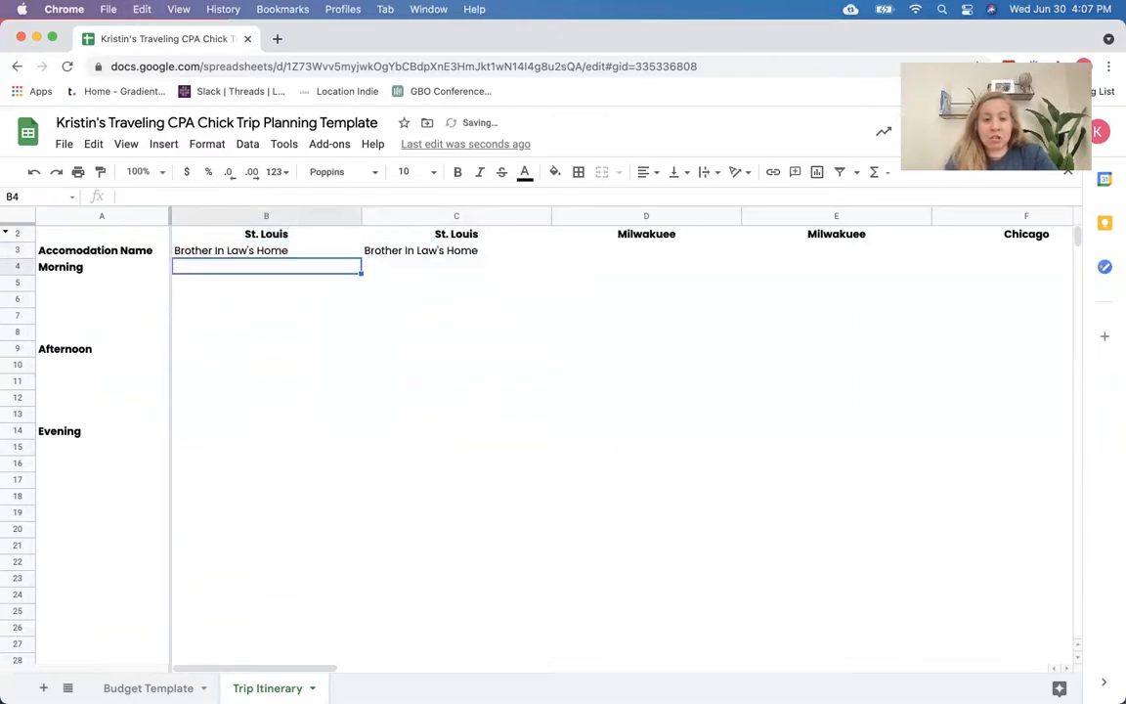
pyautogui.press('Left')
pyautogui.press('Right')
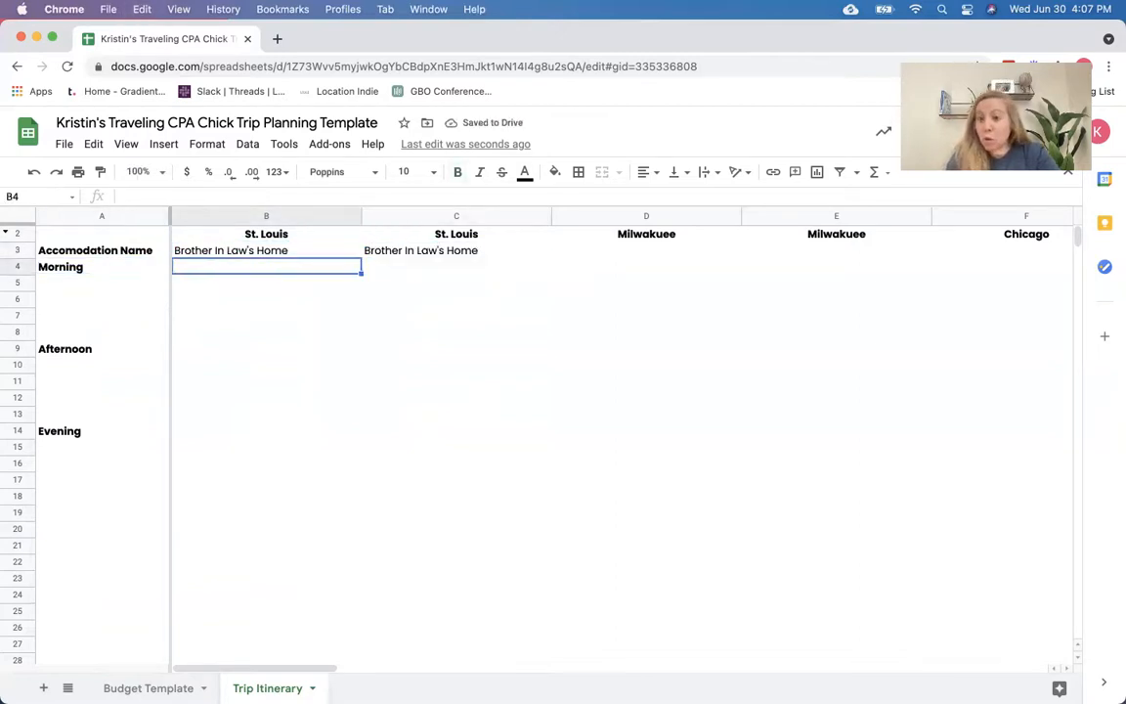
# Step: Enter Jog to St. Louis Arch as the morning activity for the first St. Louis day
pyautogui.click(279, 364)
pyautogui.click(277, 432)
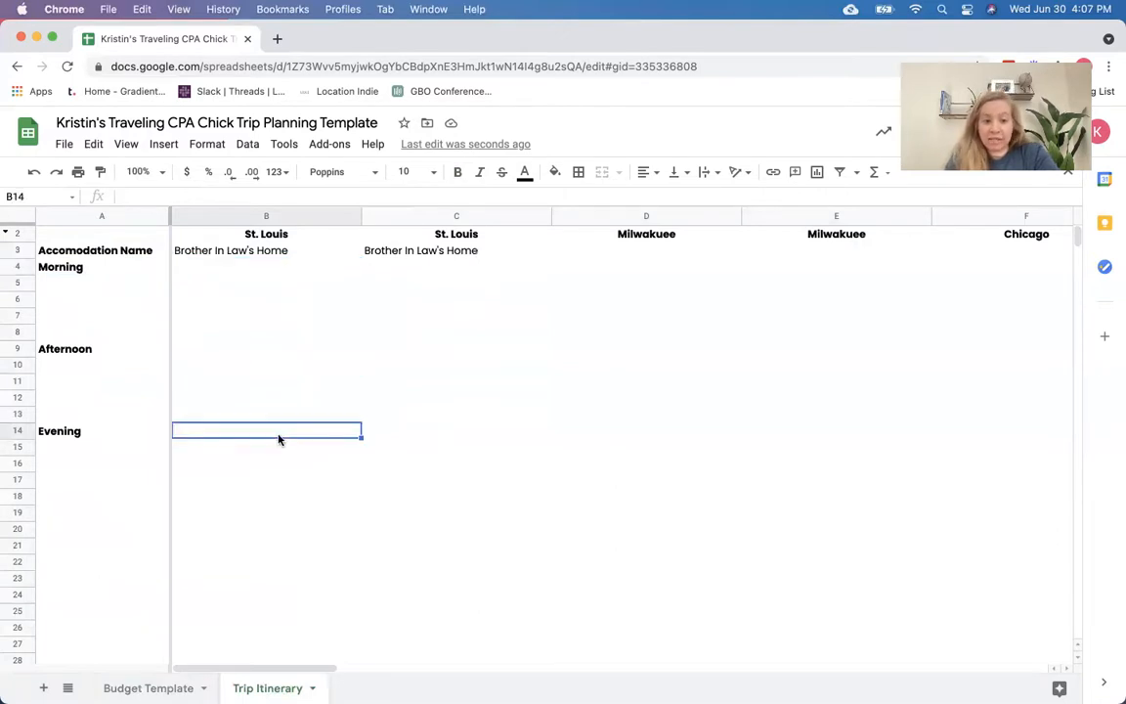
pyautogui.click(249, 350)
pyautogui.click(229, 270)
pyautogui.write('R')
pyautogui.press('BackSpace')
pyautogui.write('Joy')
pyautogui.press('BackSpace')
pyautogui.write('g ')
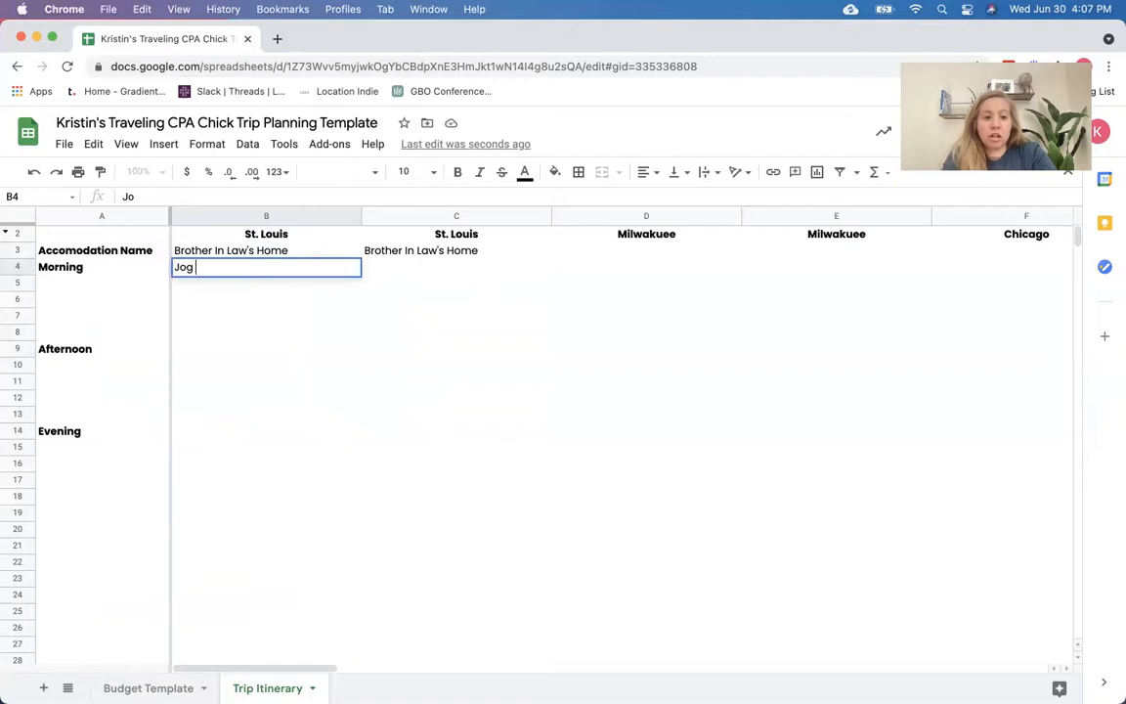
pyautogui.write('to St. Louis ')
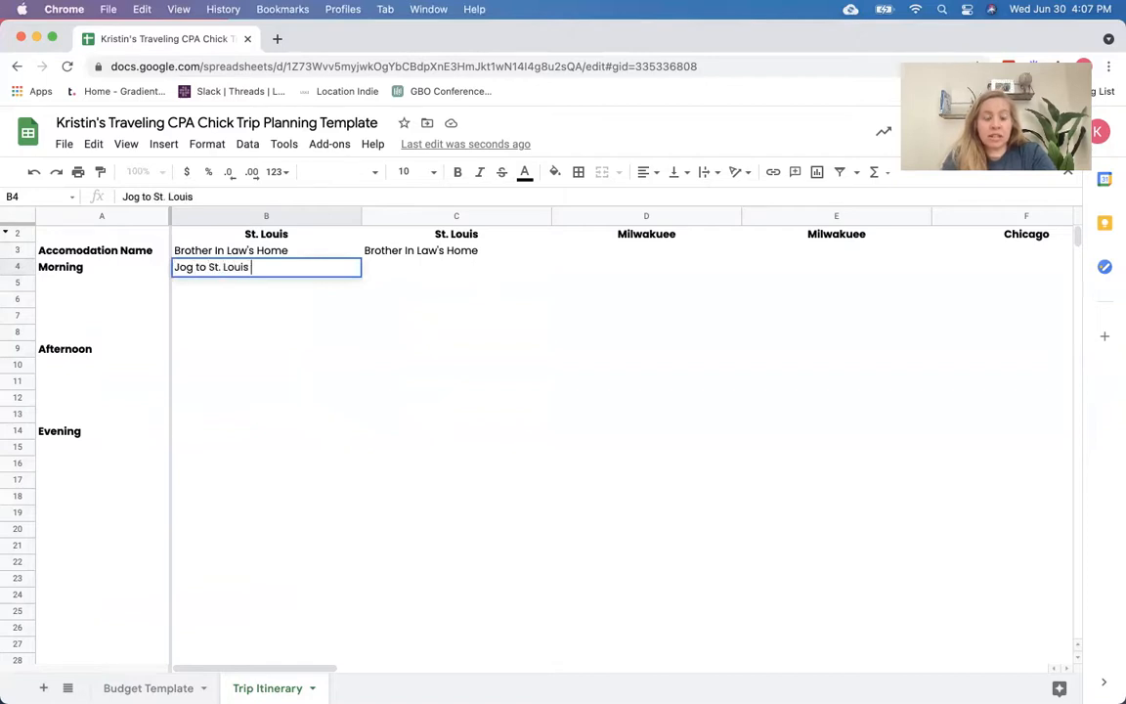
pyautogui.write('Arch')
pyautogui.press('Return')
# Step: Plan Riverboat Cruise for the first St. Louis day's afternoon and Brewery Hop + Get Tacos for its evening
pyautogui.click(222, 354)
pyautogui.write('River')
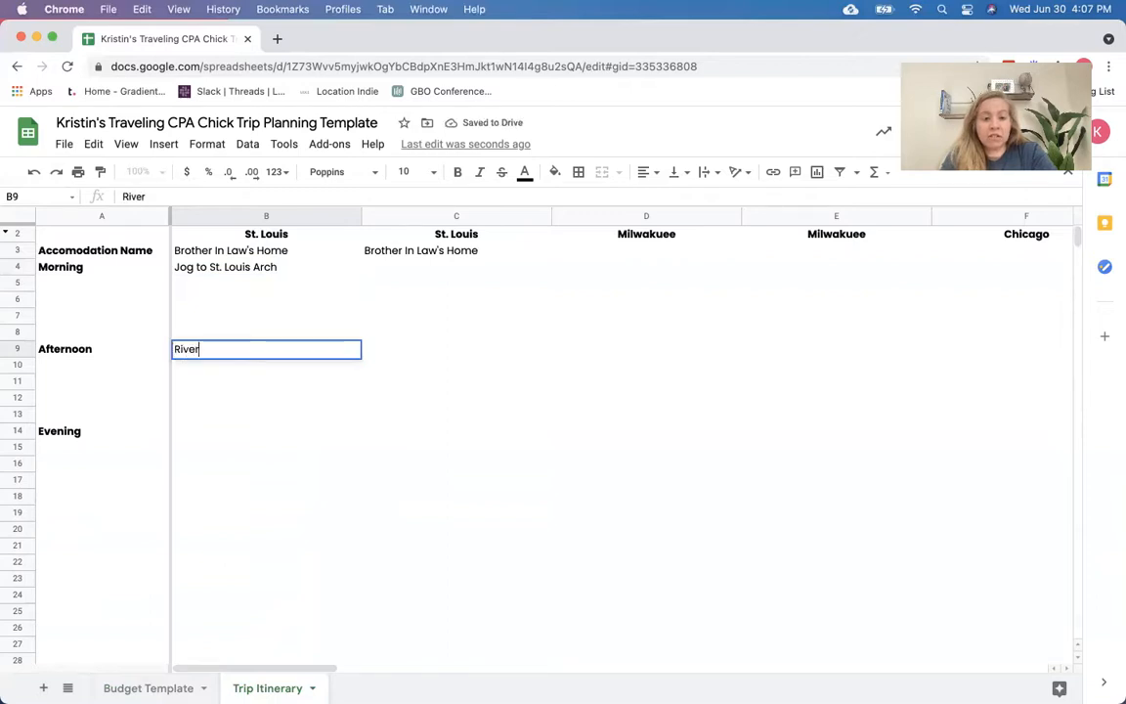
pyautogui.write('boat Cruise')
pyautogui.press('Return')
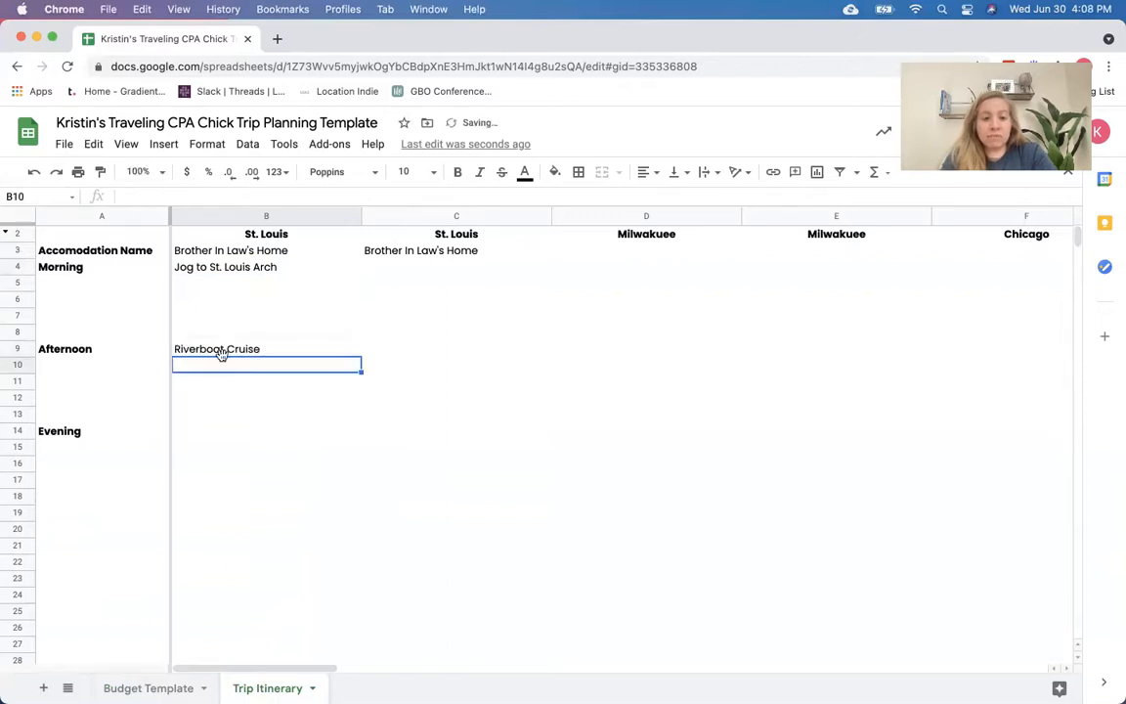
pyautogui.click(203, 437)
pyautogui.write('Br')
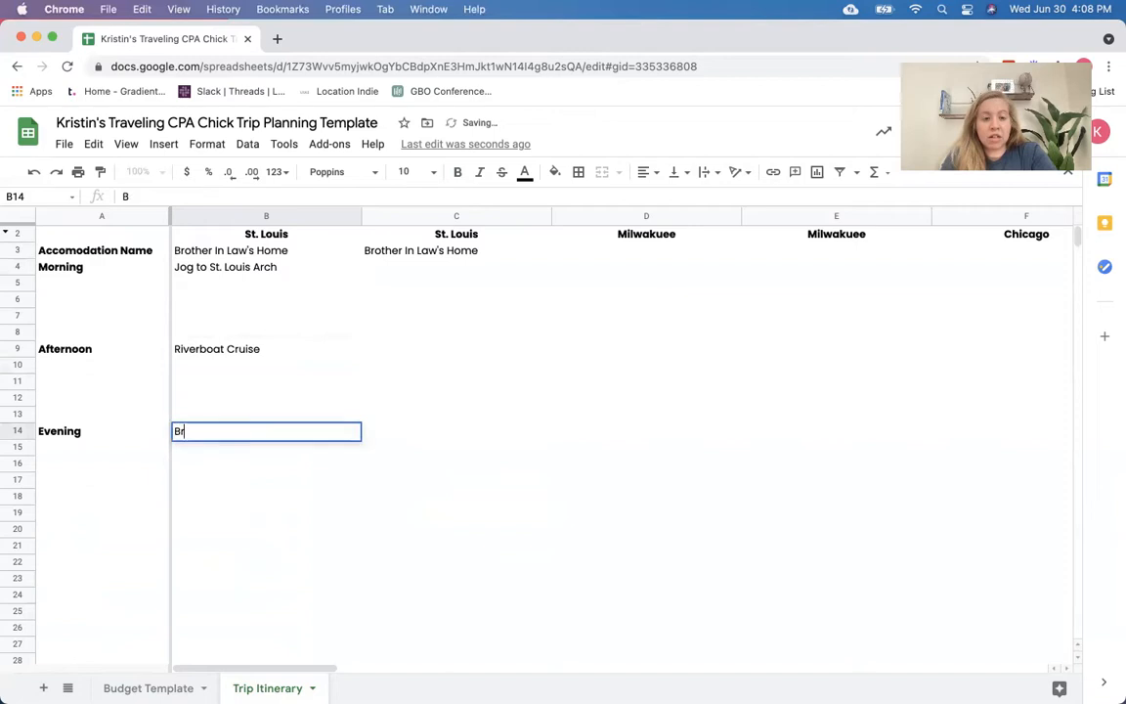
pyautogui.write('ewery Hop + Get Tacos')
pyautogui.press('Return')
pyautogui.click(237, 436)
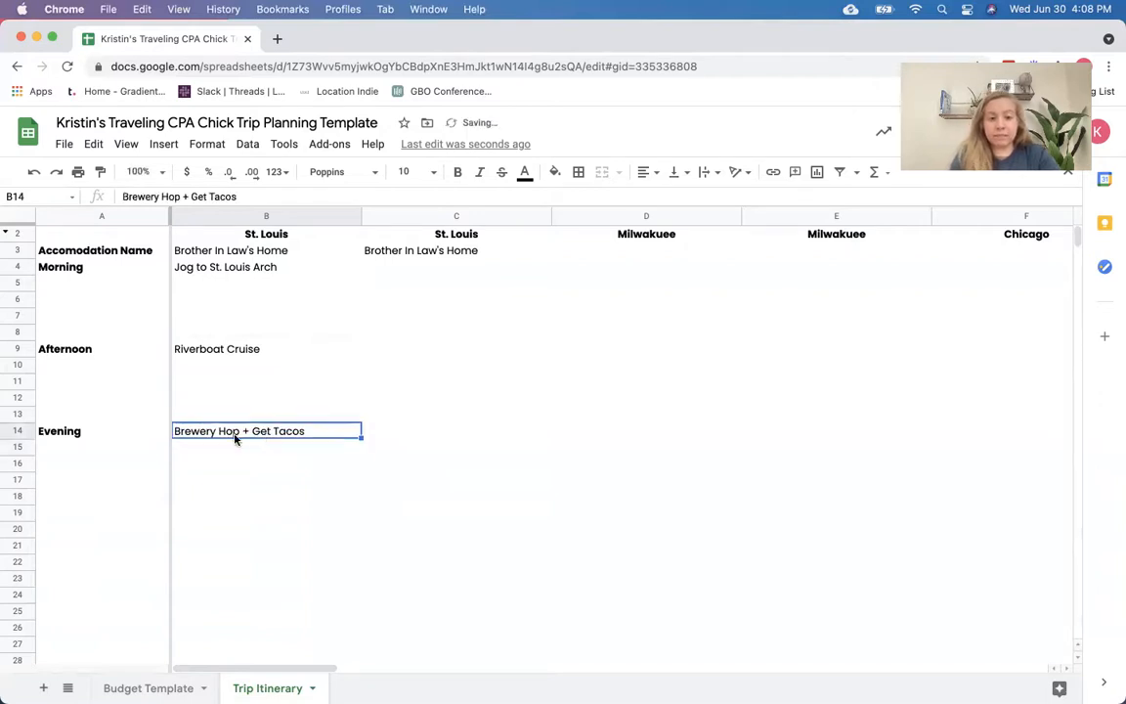
# Step: Examine the accommodation row across the first St. Louis and Milwakuee days
pyautogui.click(221, 254)
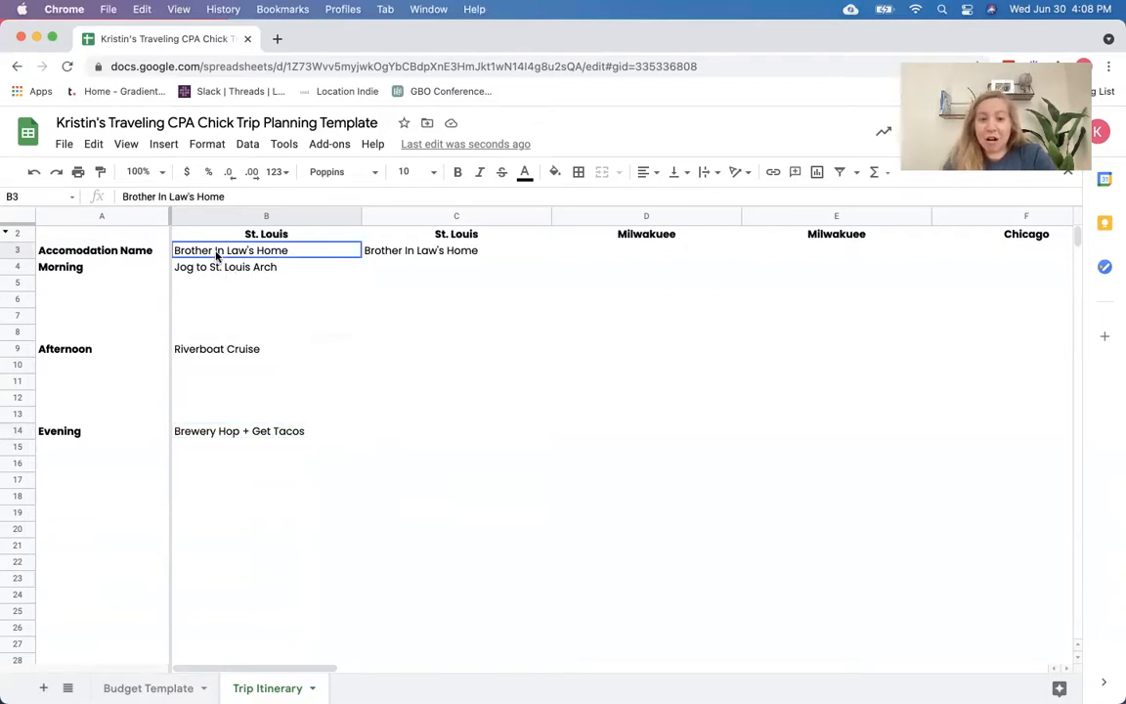
pyautogui.press('Right')
pyautogui.press('Right')
pyautogui.press('Right')
pyautogui.press('Left')
pyautogui.press('Left')
pyautogui.press('Left')
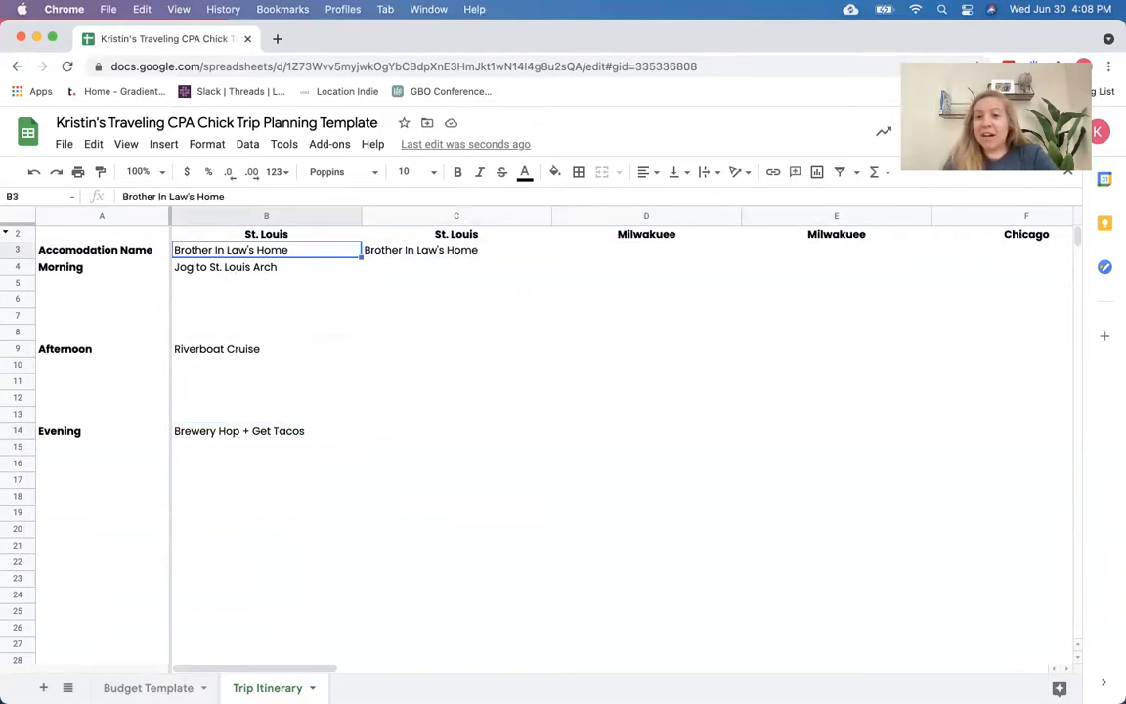
pyautogui.press('Right')
pyautogui.press('Right')
pyautogui.press('Right')
# Step: Clear the accommodation and activity entries of the first two St. Louis days, and return to the Budget Template sheet
pyautogui.moveTo(214, 254); pyautogui.dragTo(381, 445)
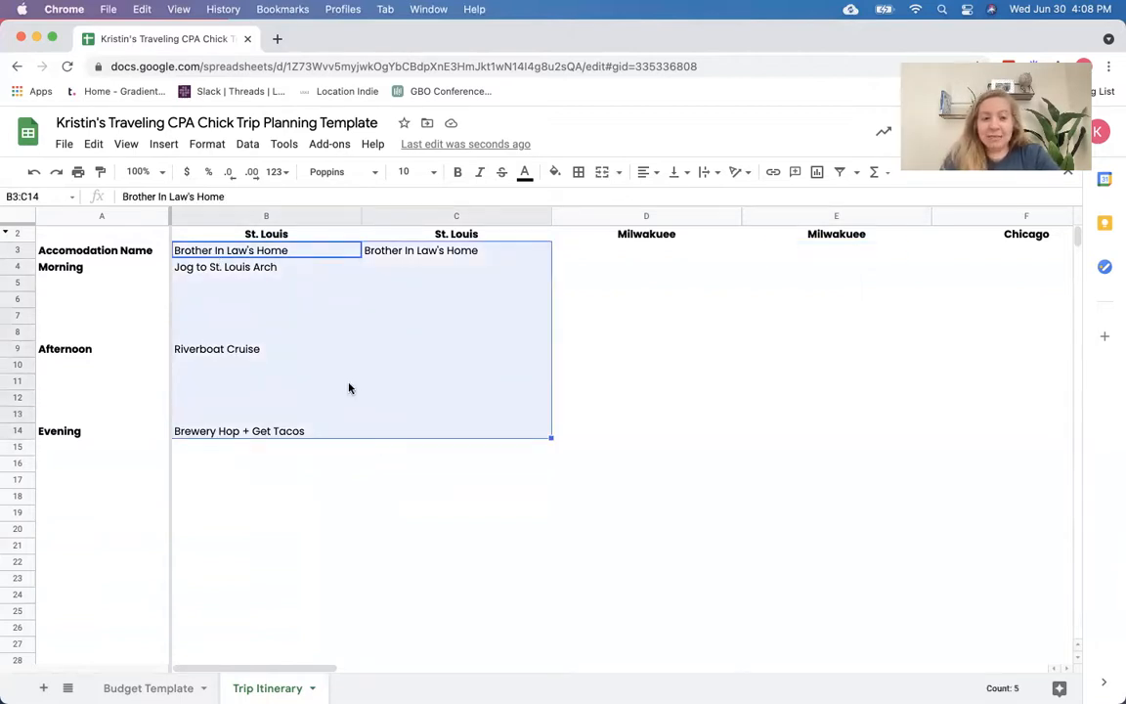
pyautogui.press('Delete')
pyautogui.click(202, 284)
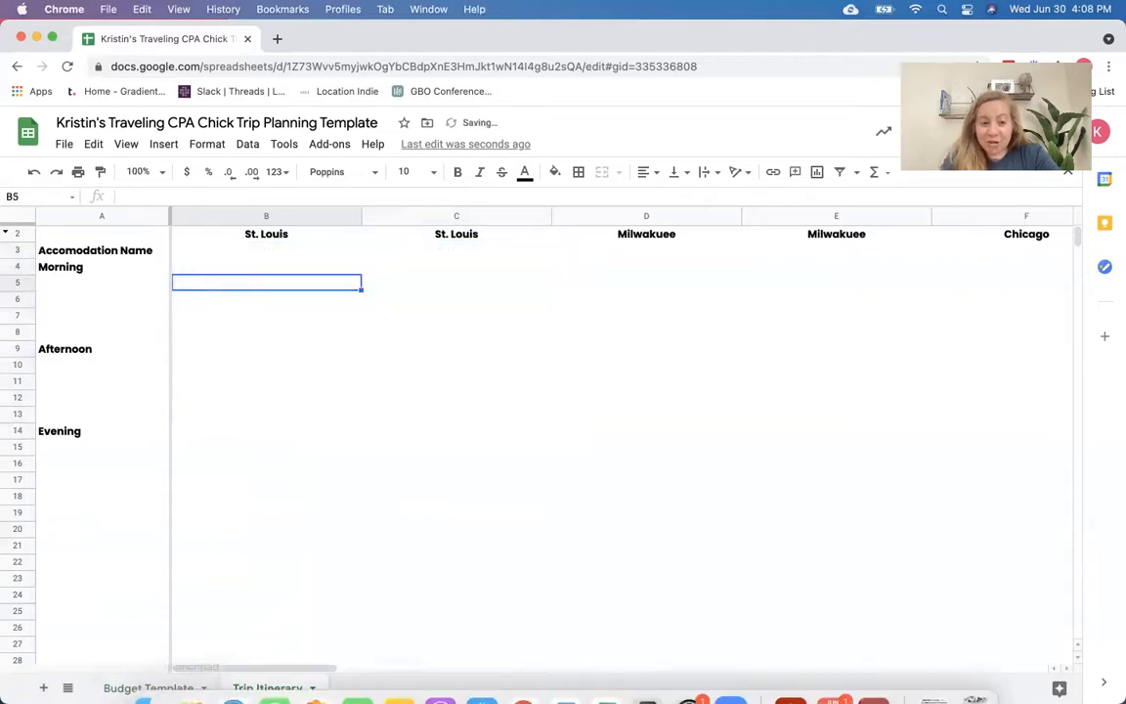
pyautogui.click(149, 688)
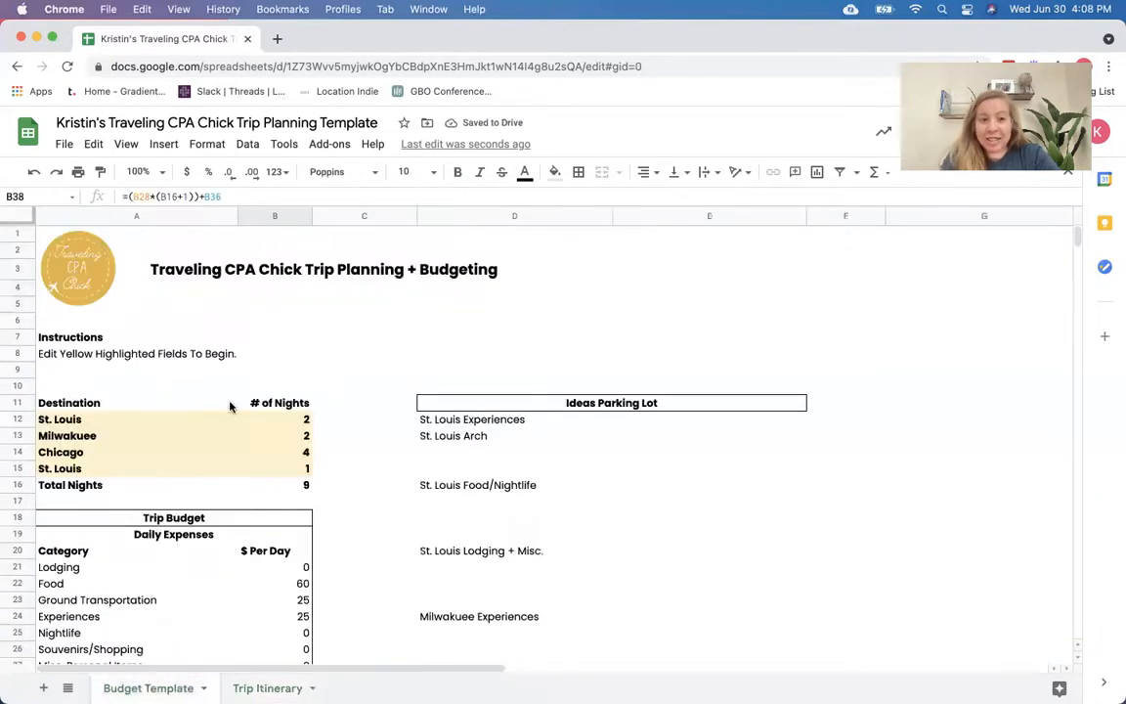